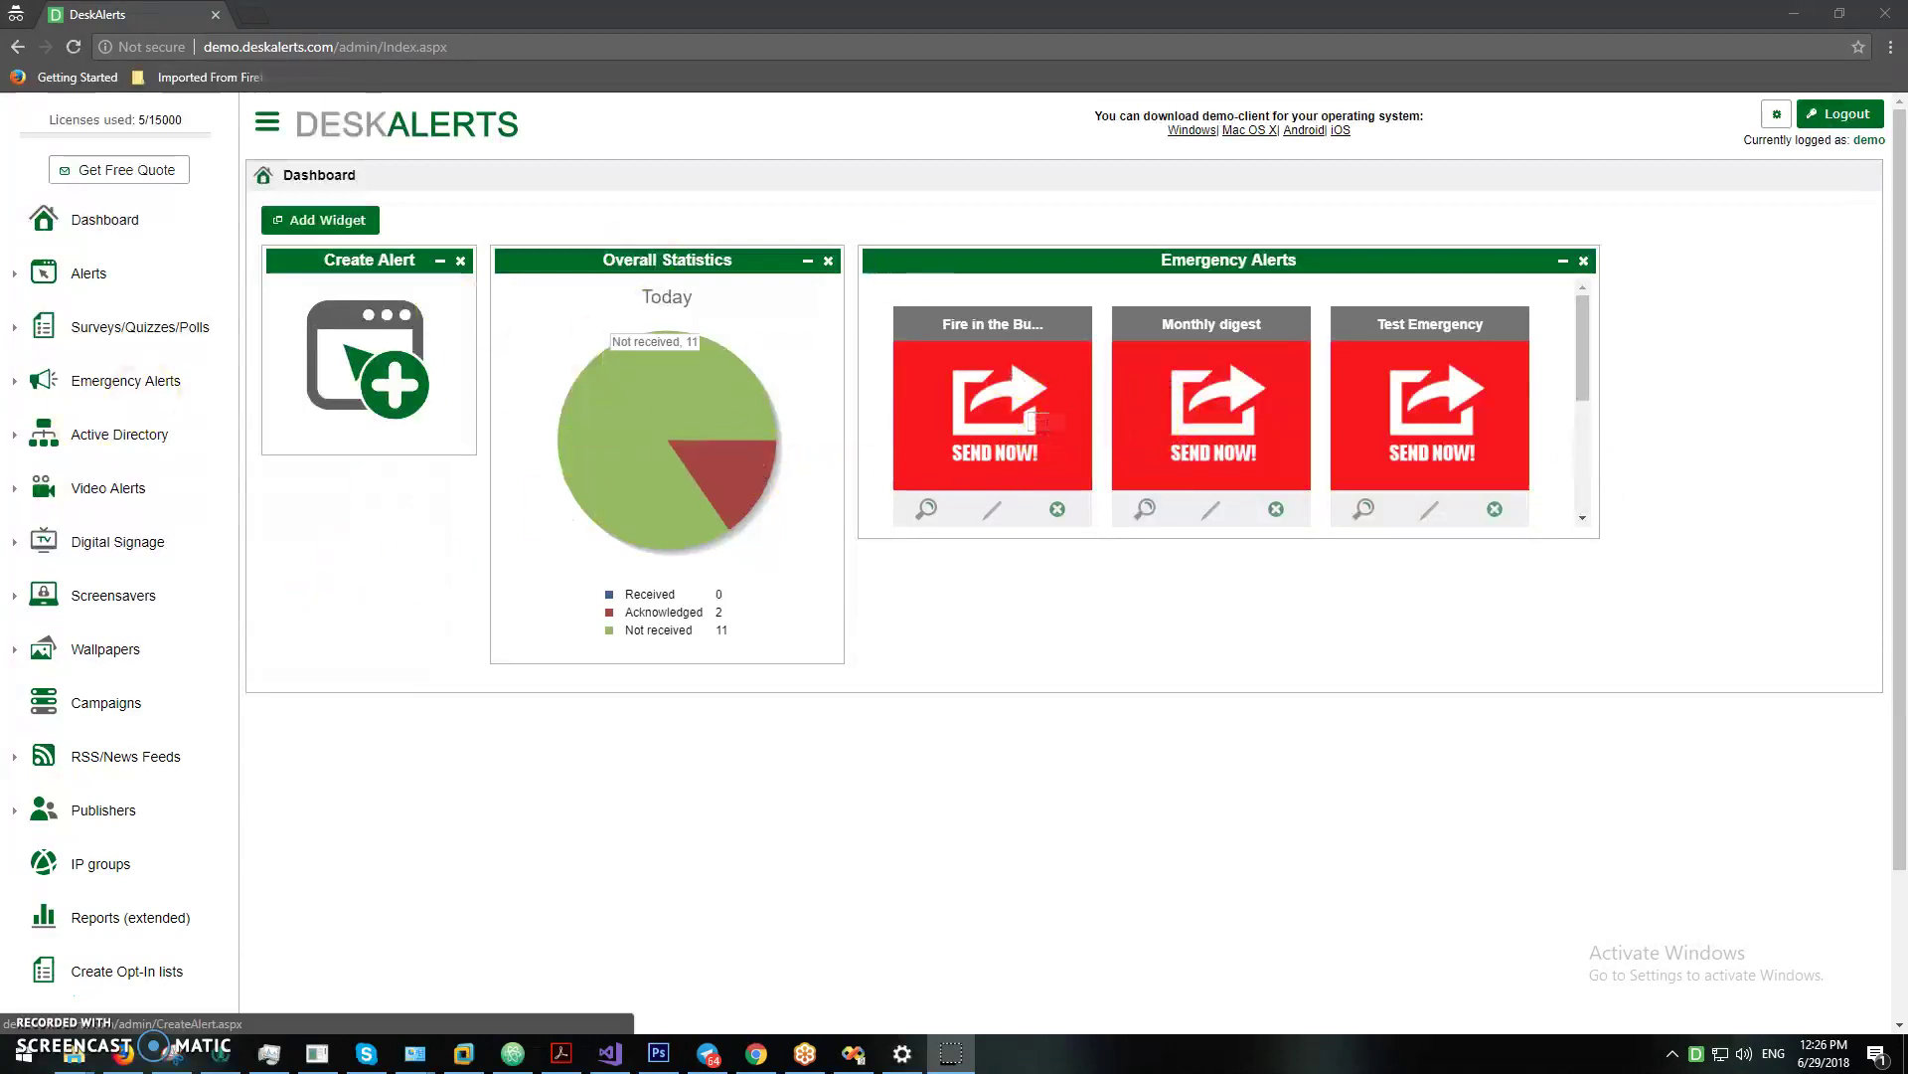
Step: Expand Emergency Alerts in the sidebar and start a new alert with Create
click(97, 379)
click(78, 428)
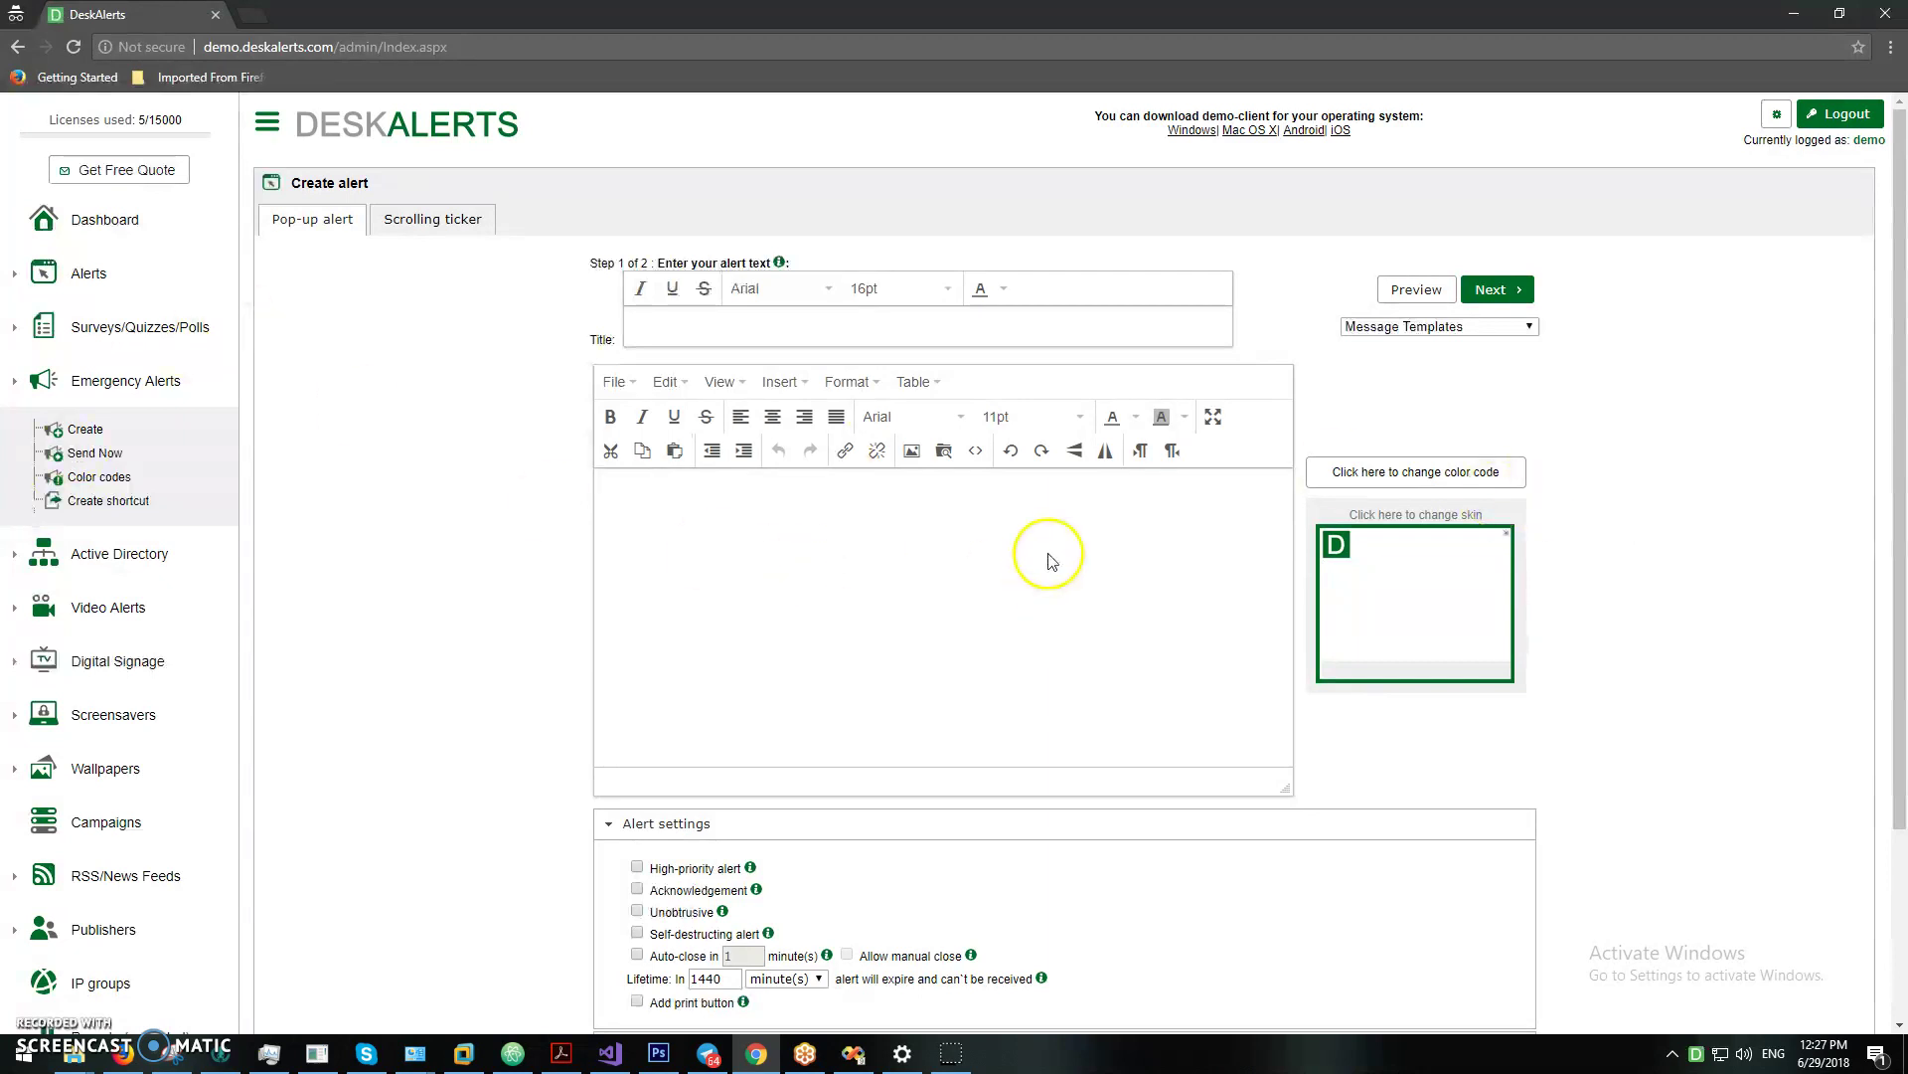
click(1058, 482)
click(76, 482)
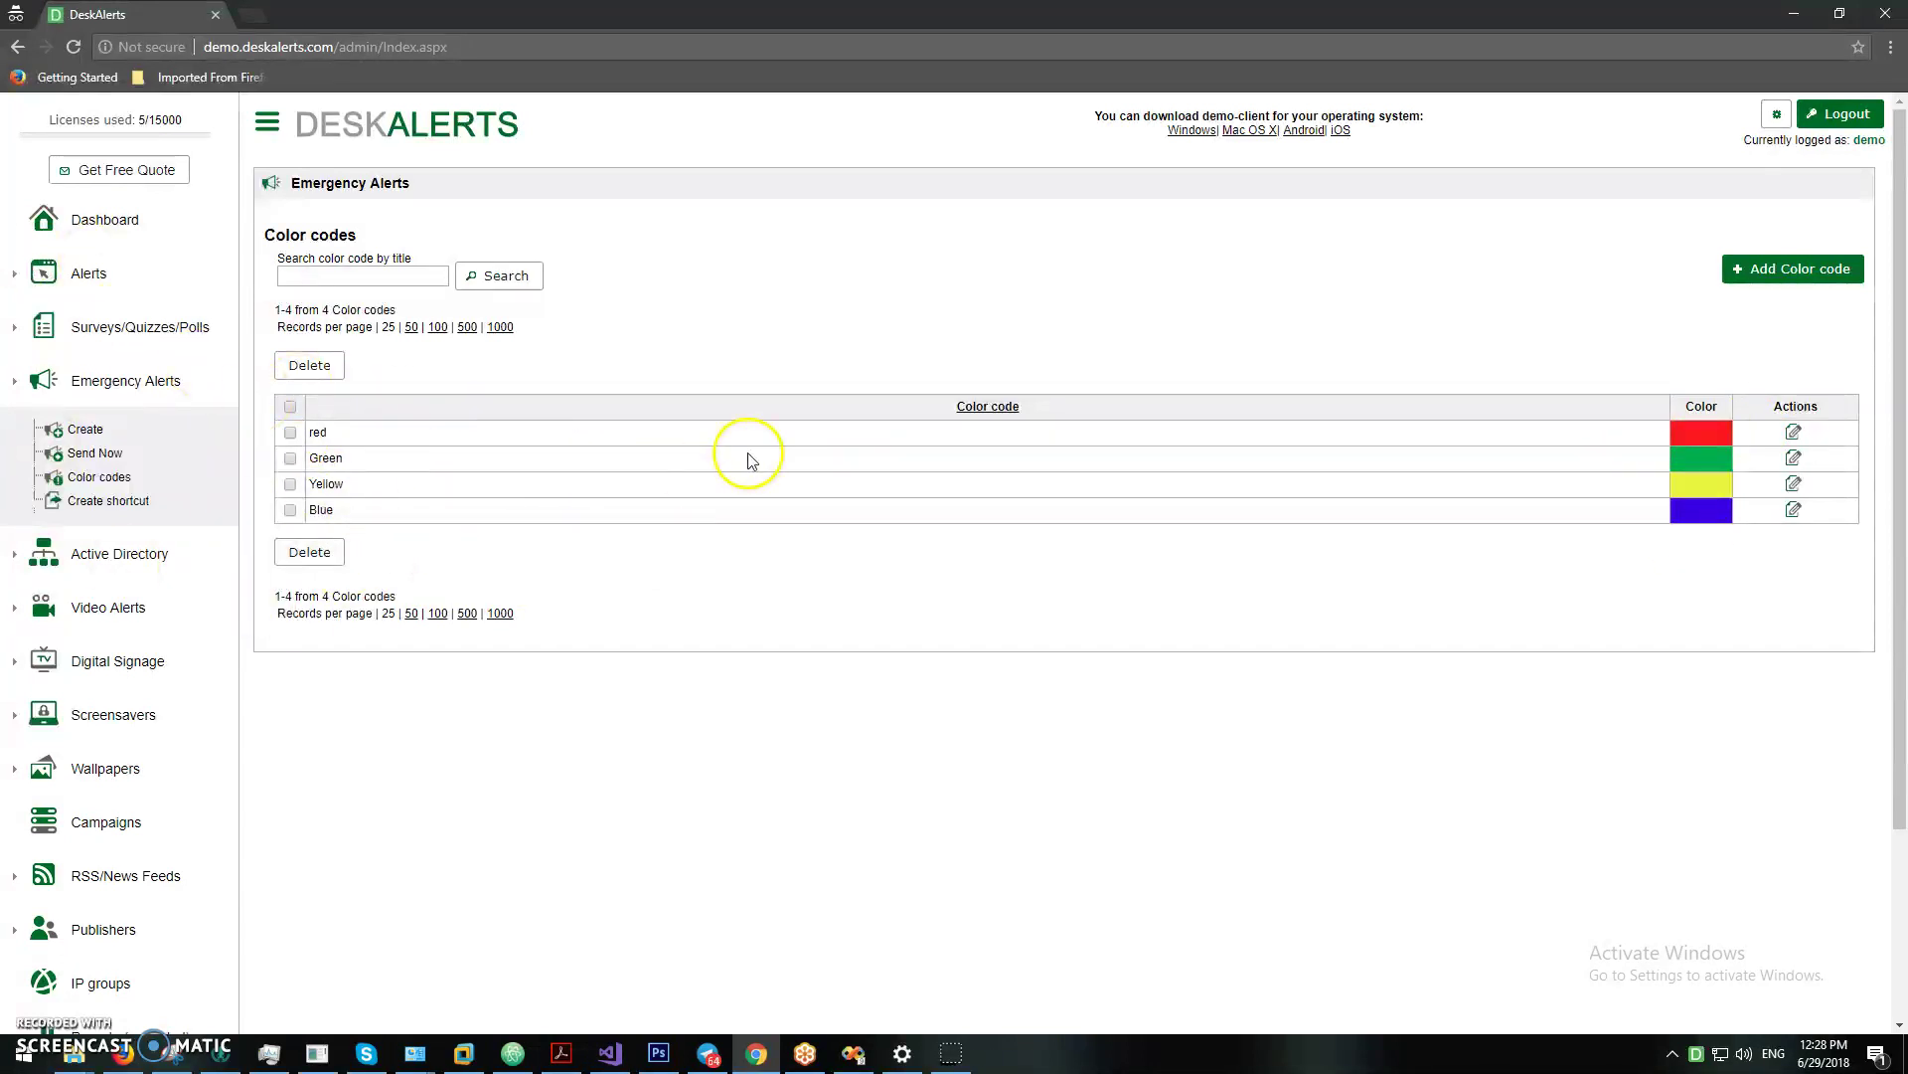
Step: Title the new emergency alert 'FIRE IN THE BUILDING' and give it the red color code
click(81, 430)
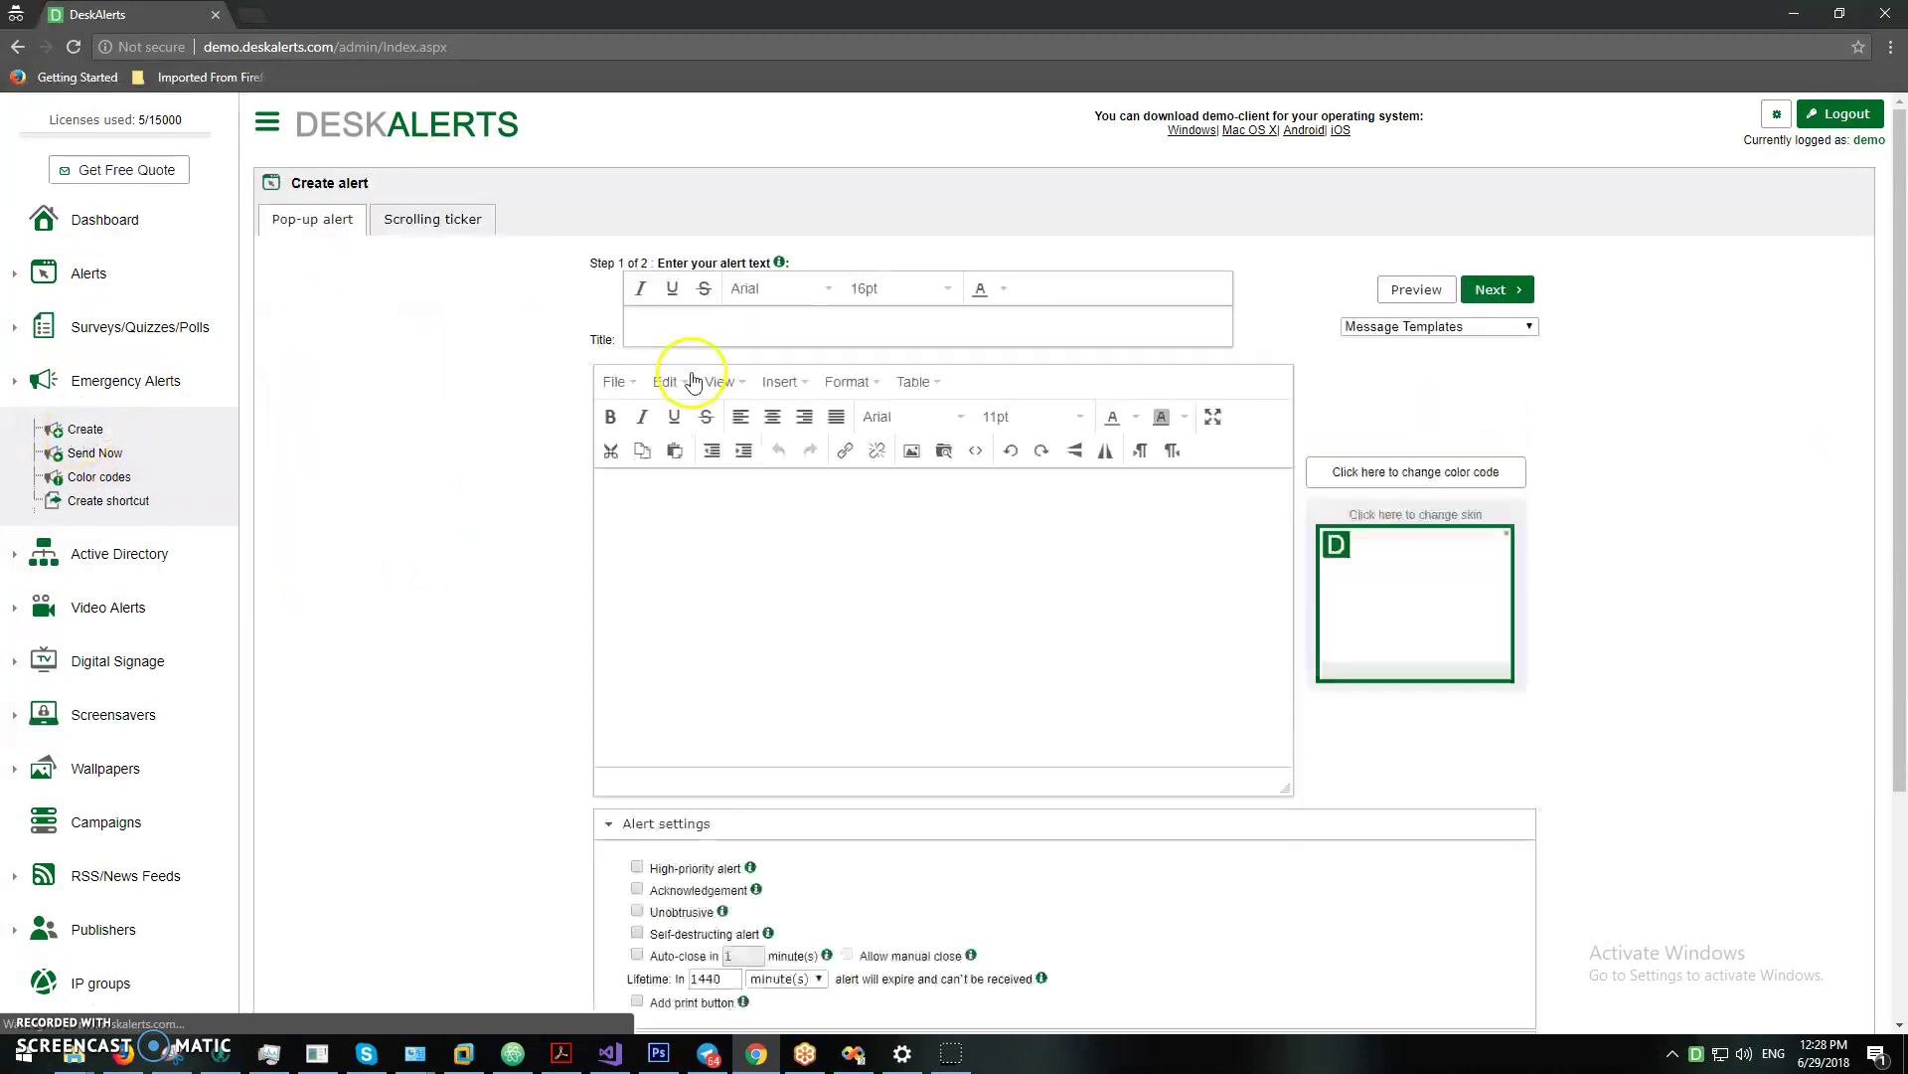
click(725, 321)
text(F)
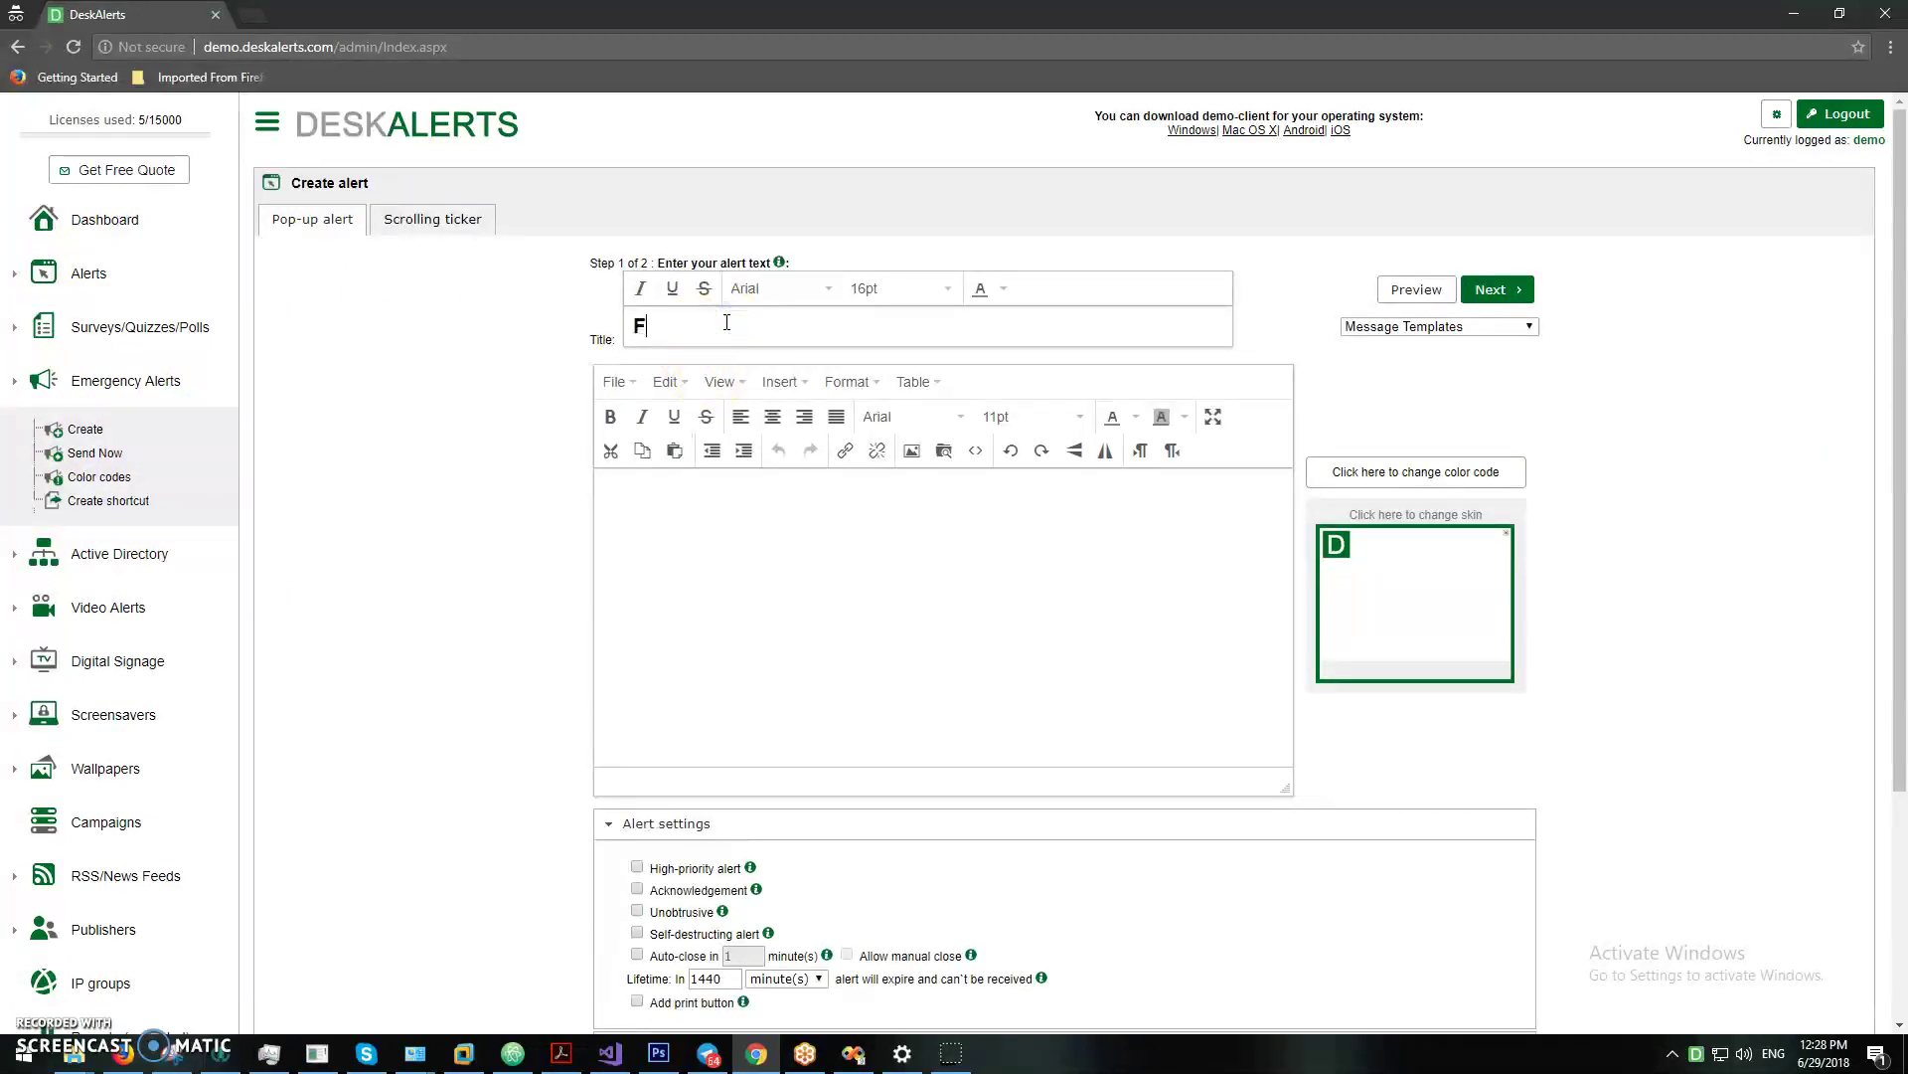
text(IRE IN THE BUILDING)
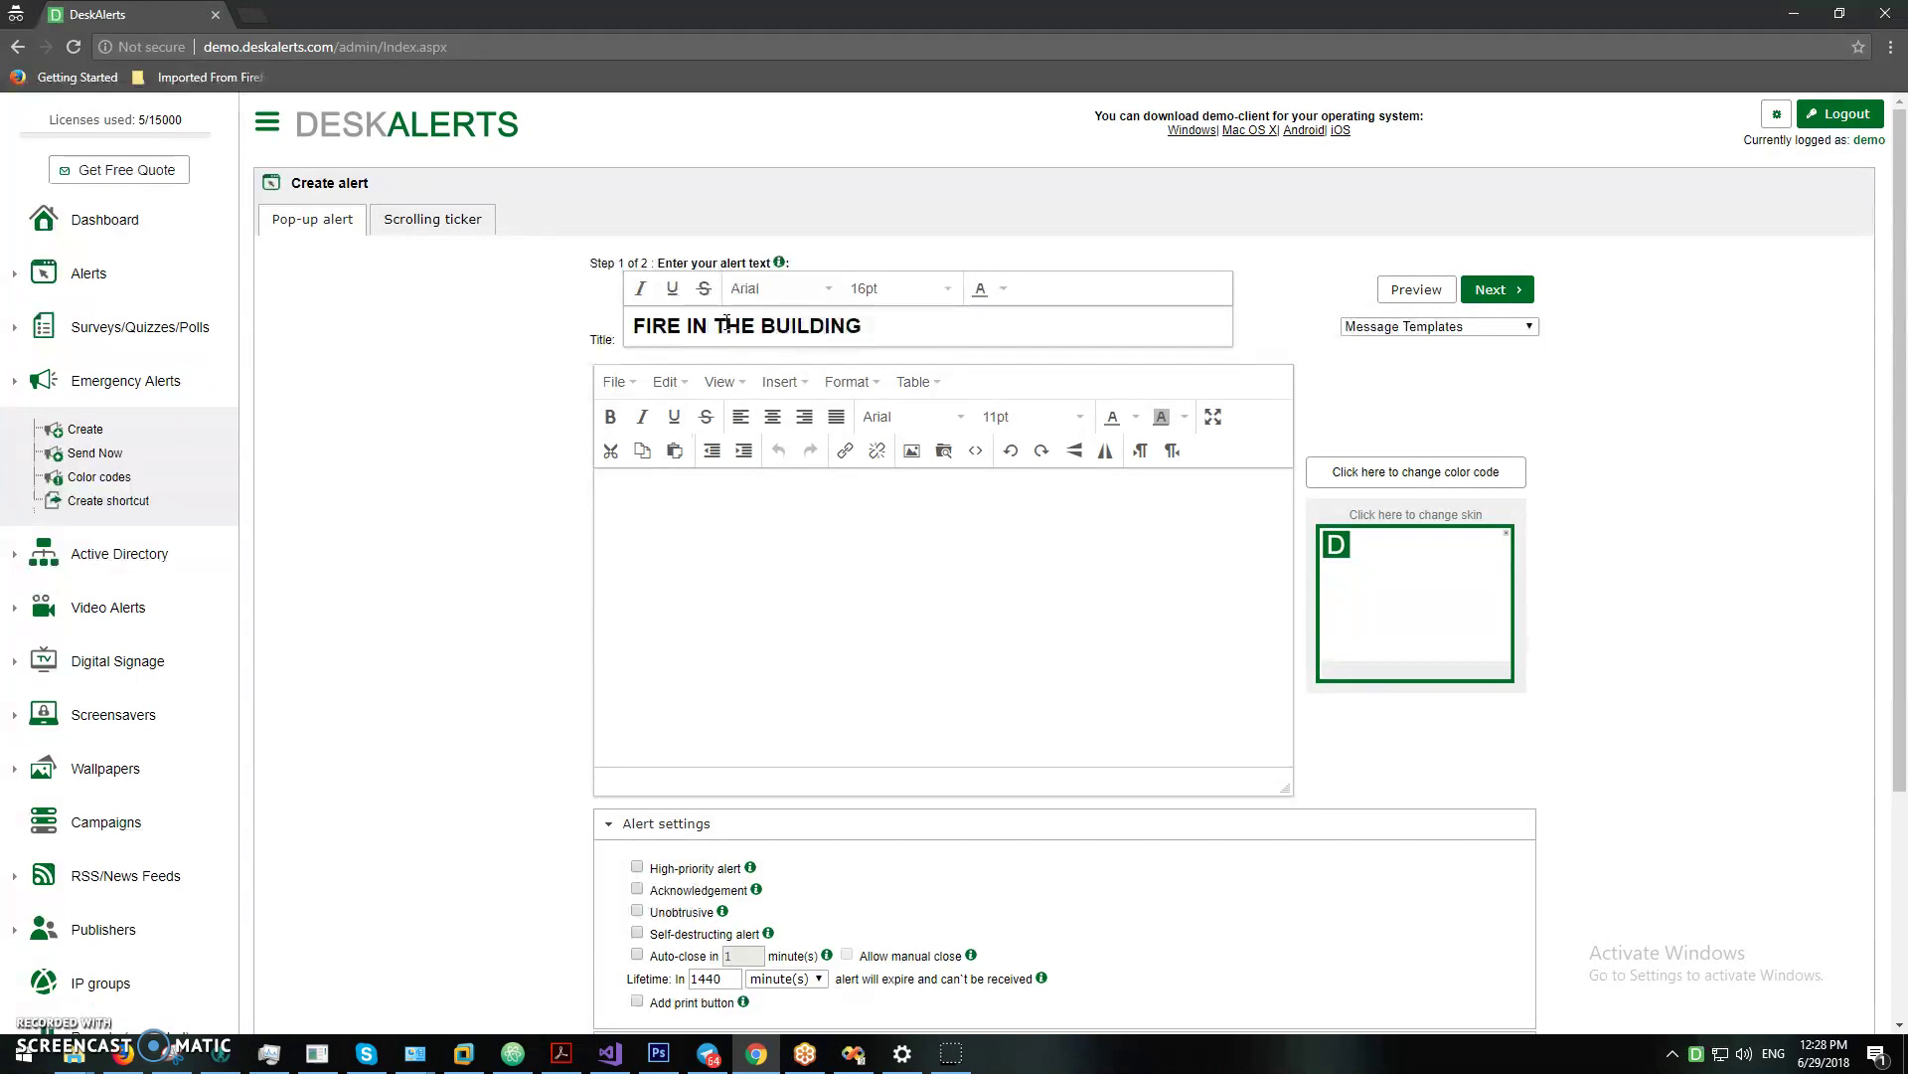
click(1335, 475)
click(410, 371)
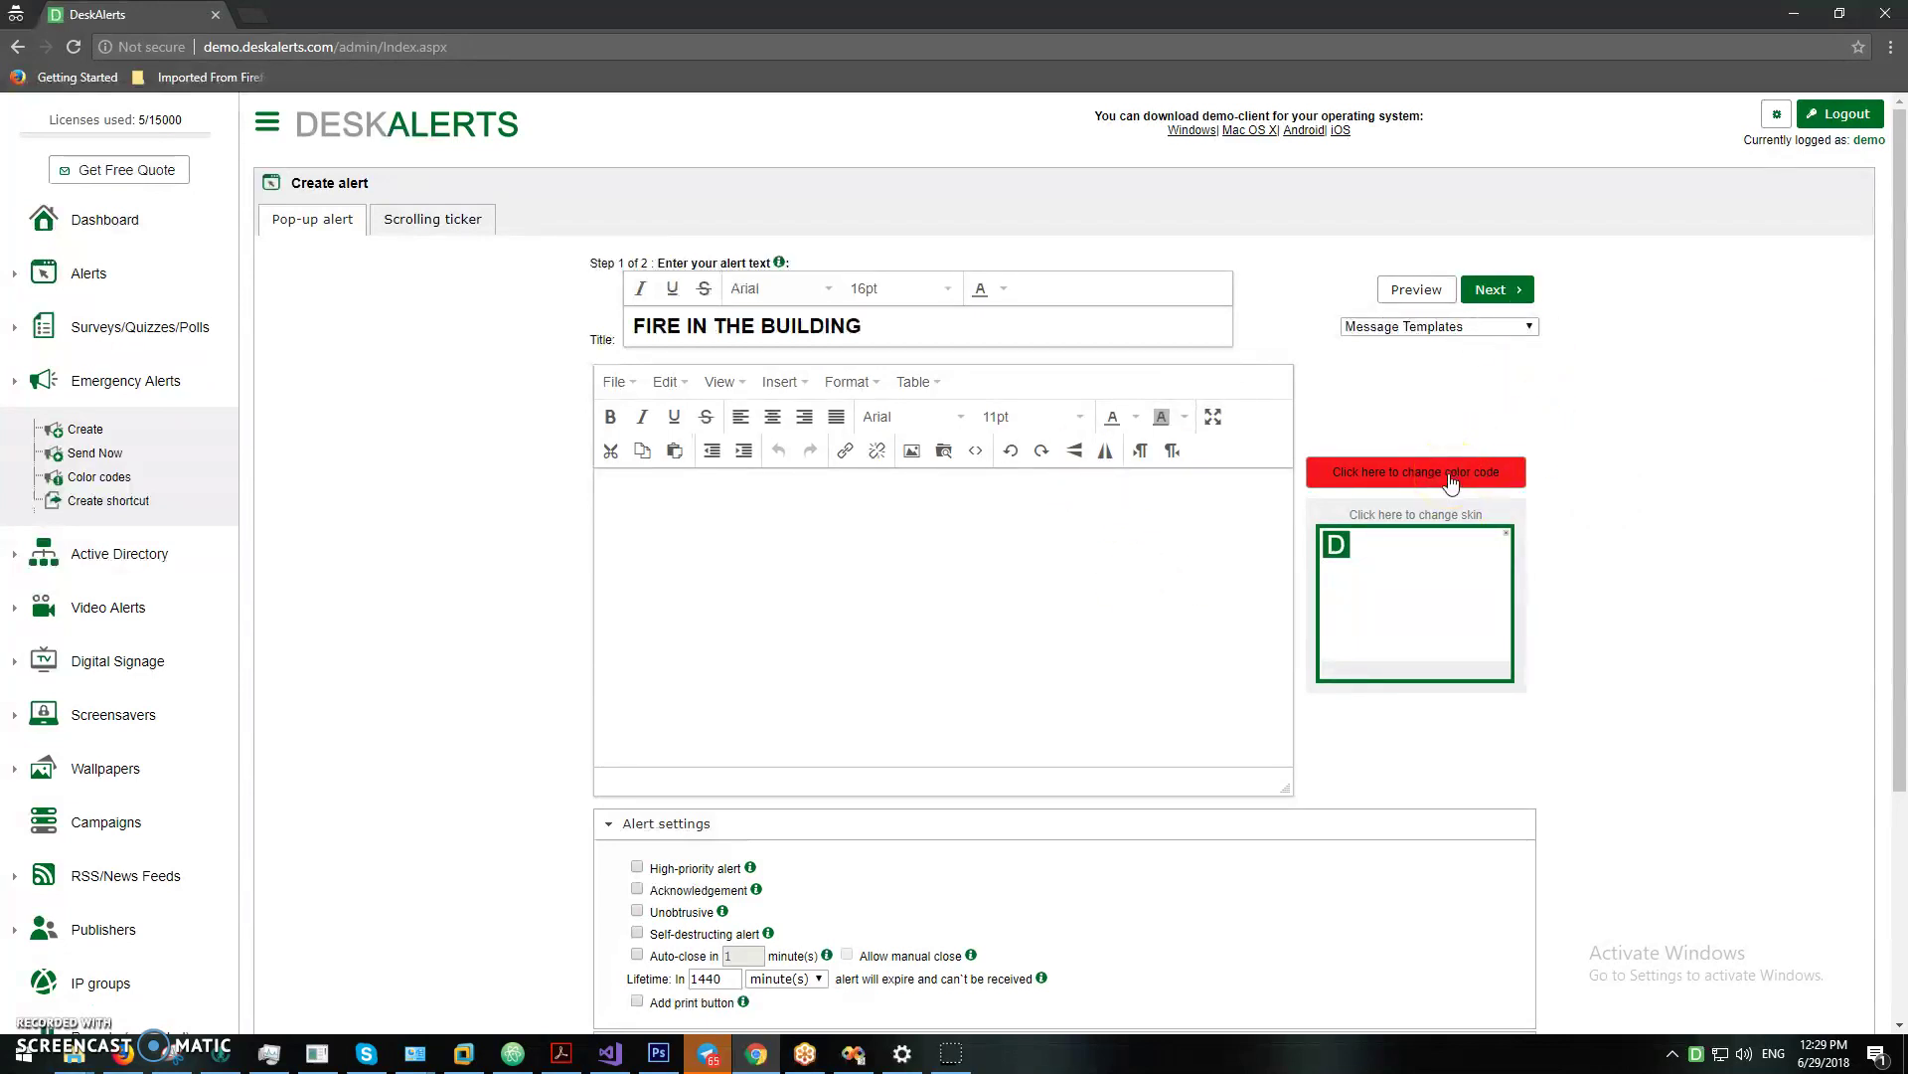
Step: Copy the title 'FIRE IN THE BUILDING' into the message body
click(861, 325)
click(958, 494)
text(E)
drag(907, 319, 631, 332)
key(ctrl+c)
click(704, 553)
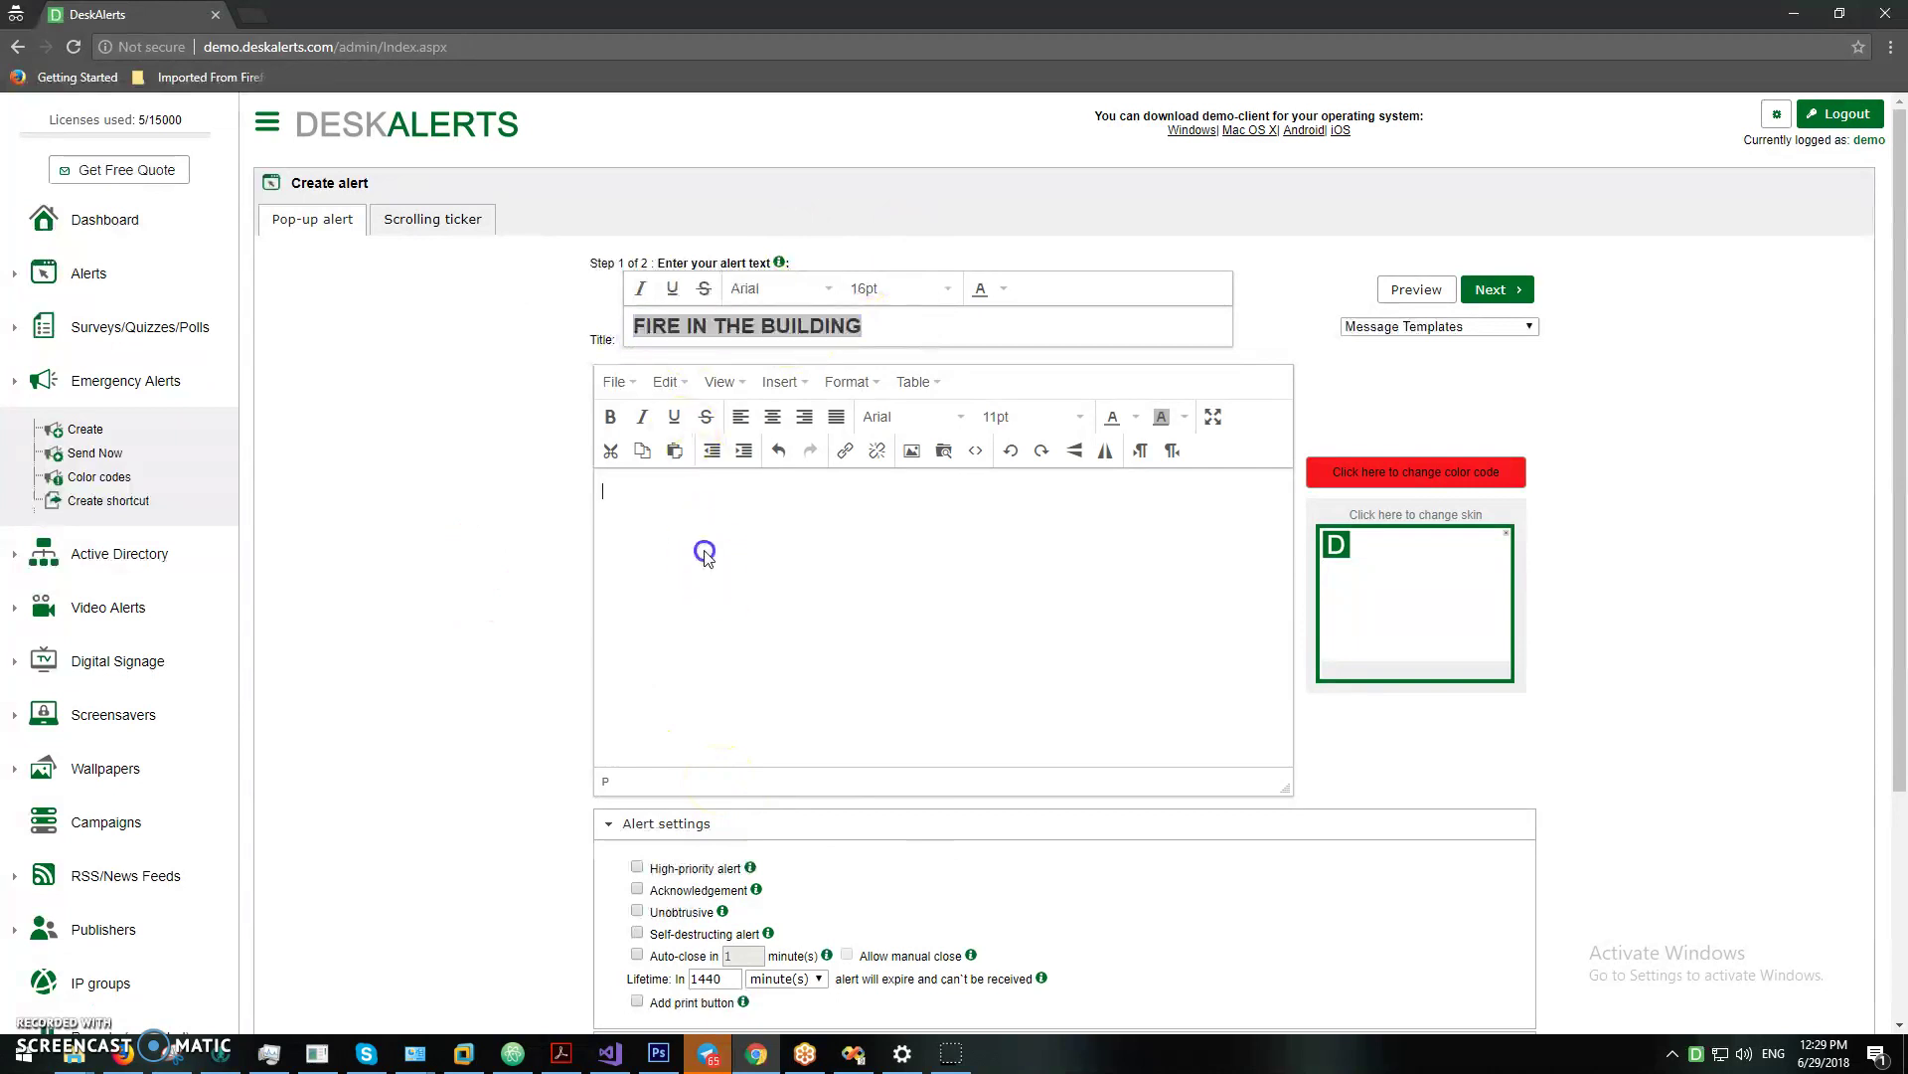
key(ctrl+v)
click(900, 310)
click(832, 516)
Step: Mark the alert as high priority, expand Messaging channels, and continue to the recipients step
scroll(833, 532, down, 2)
click(637, 668)
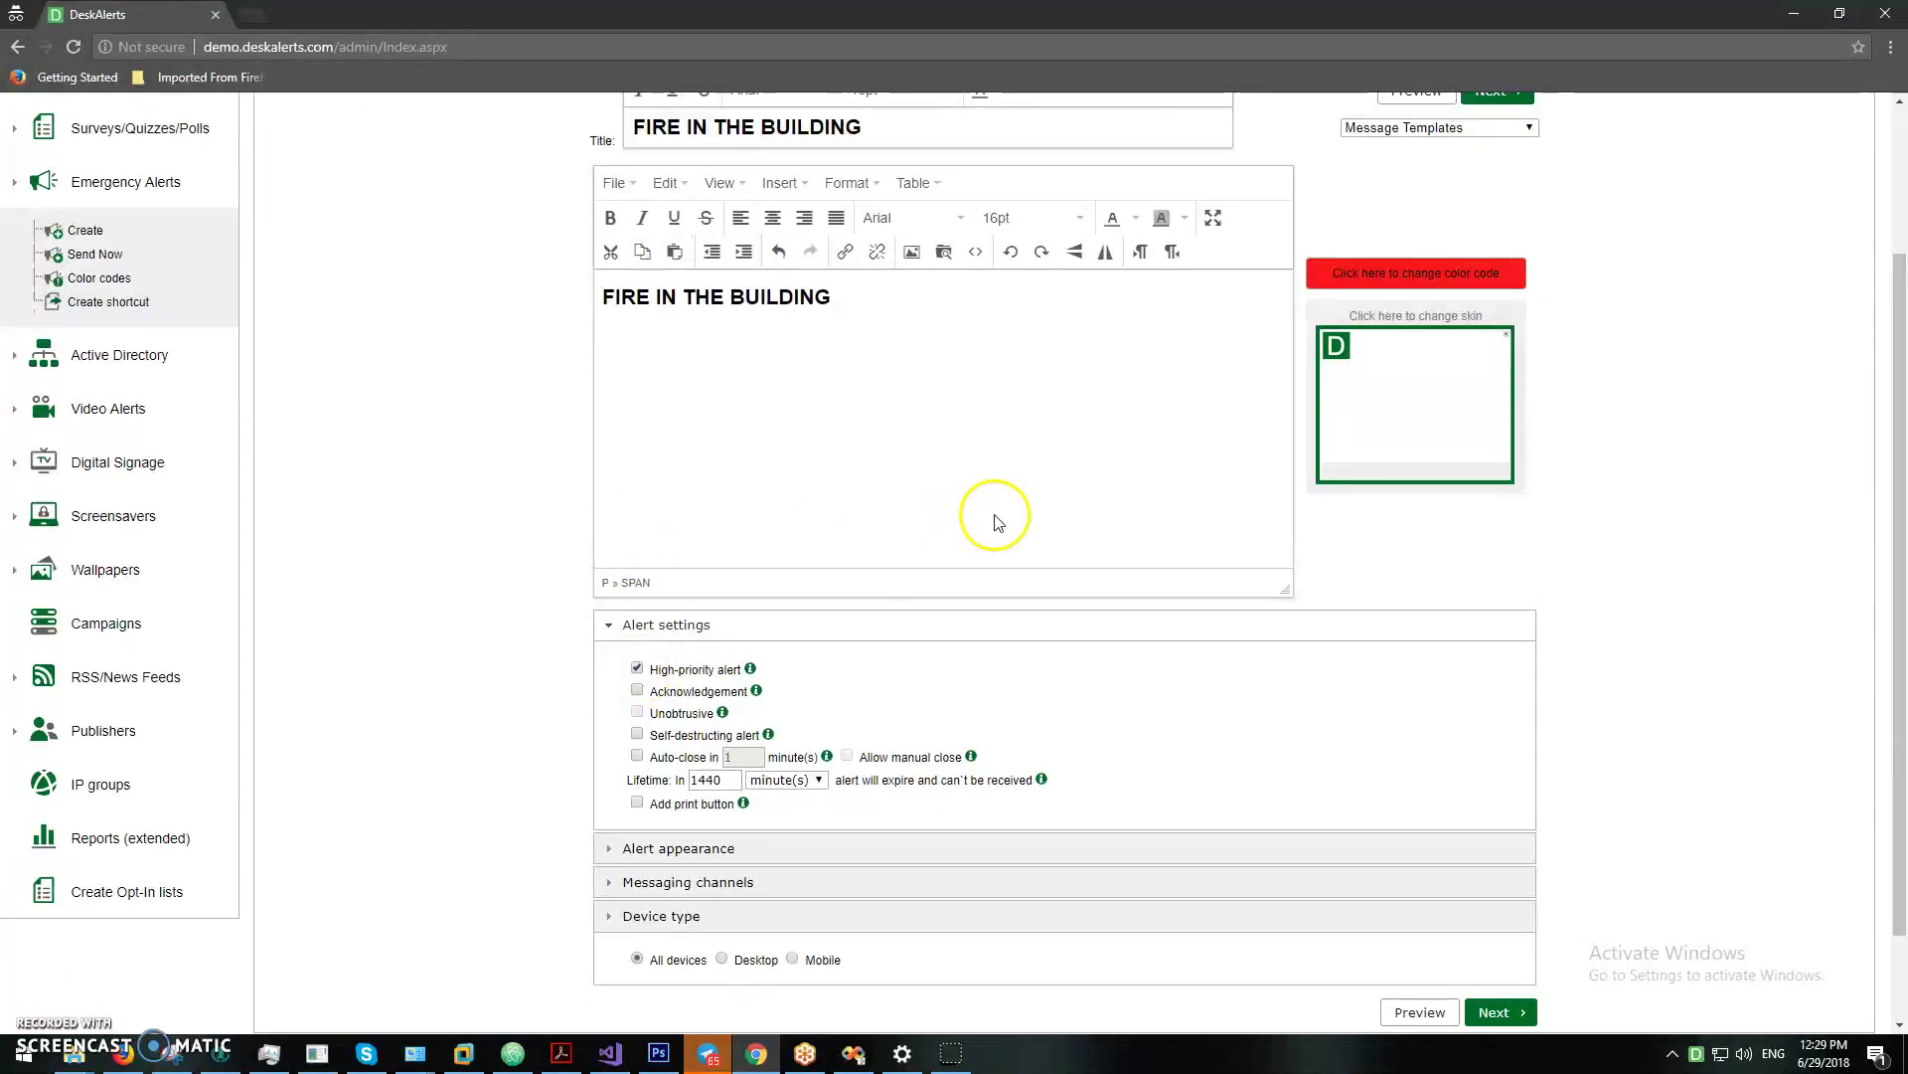
scroll(1059, 746, down, 1)
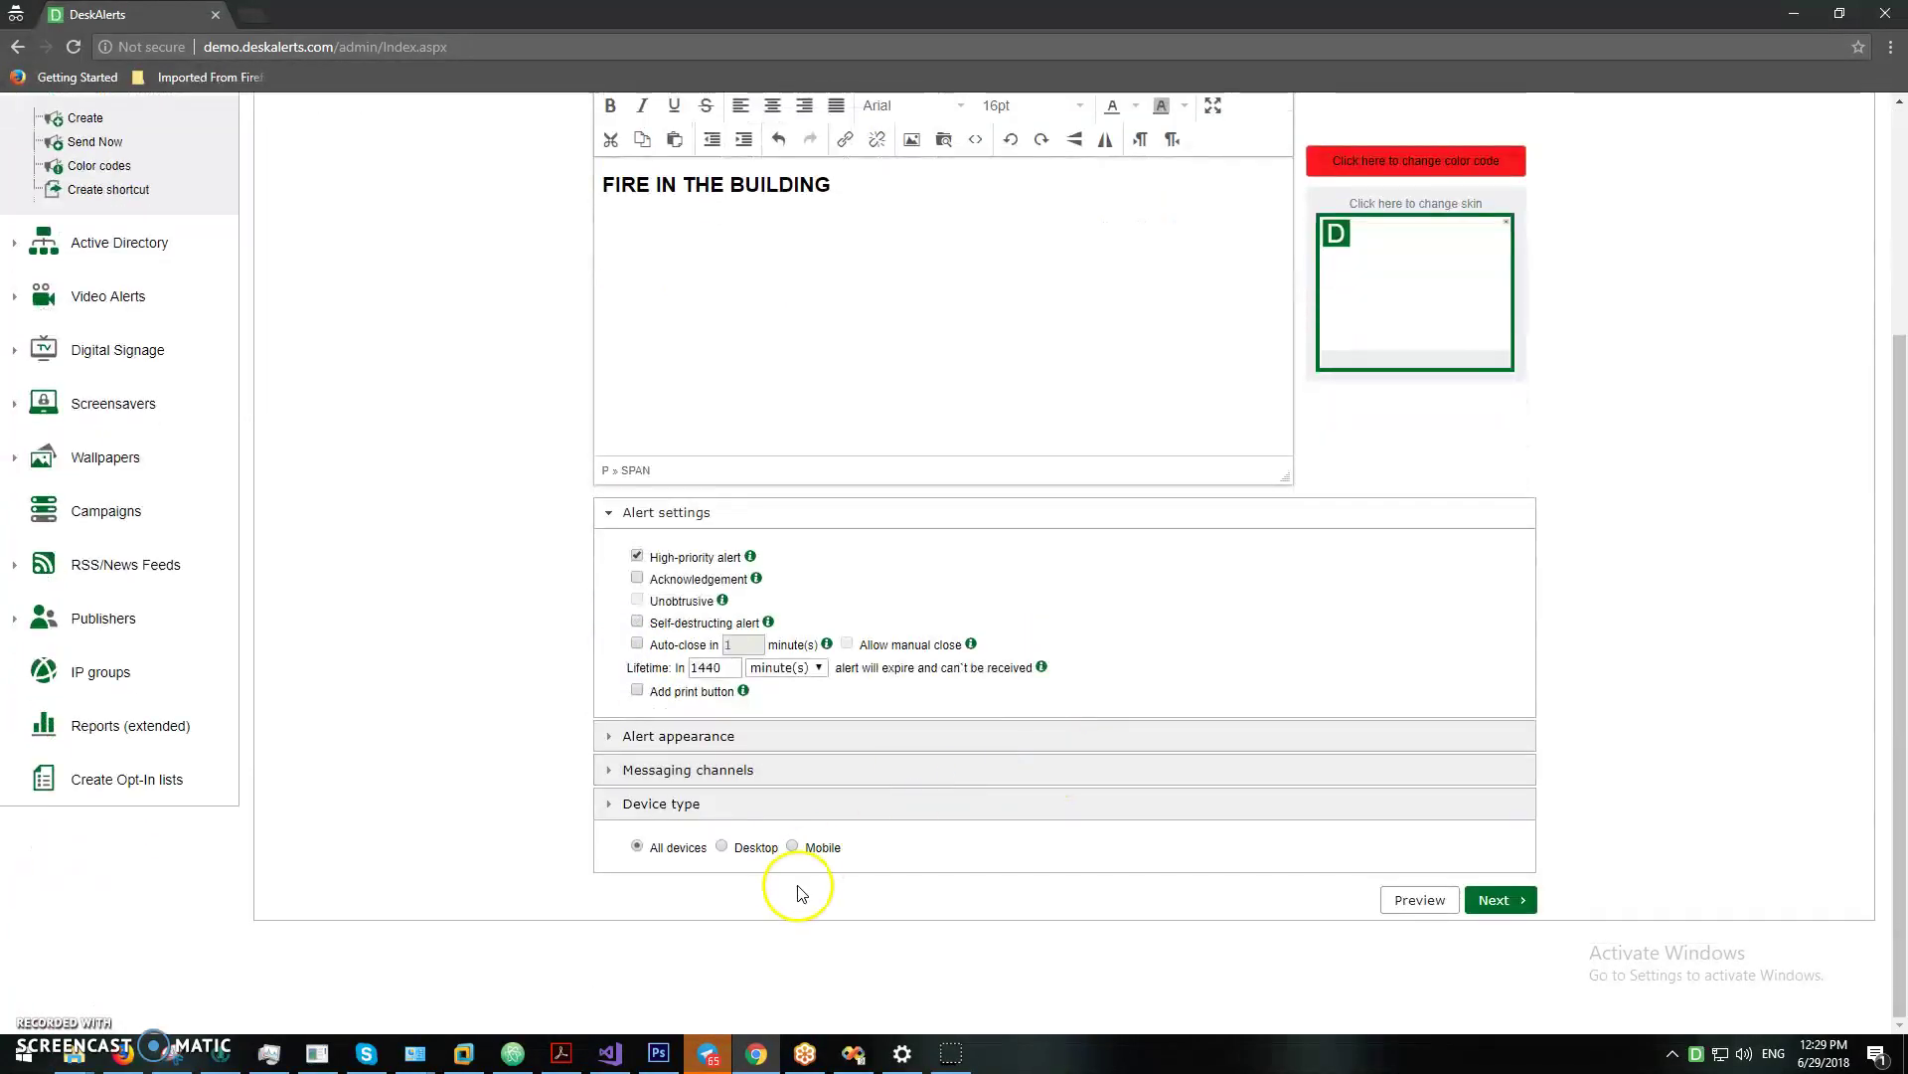
click(716, 770)
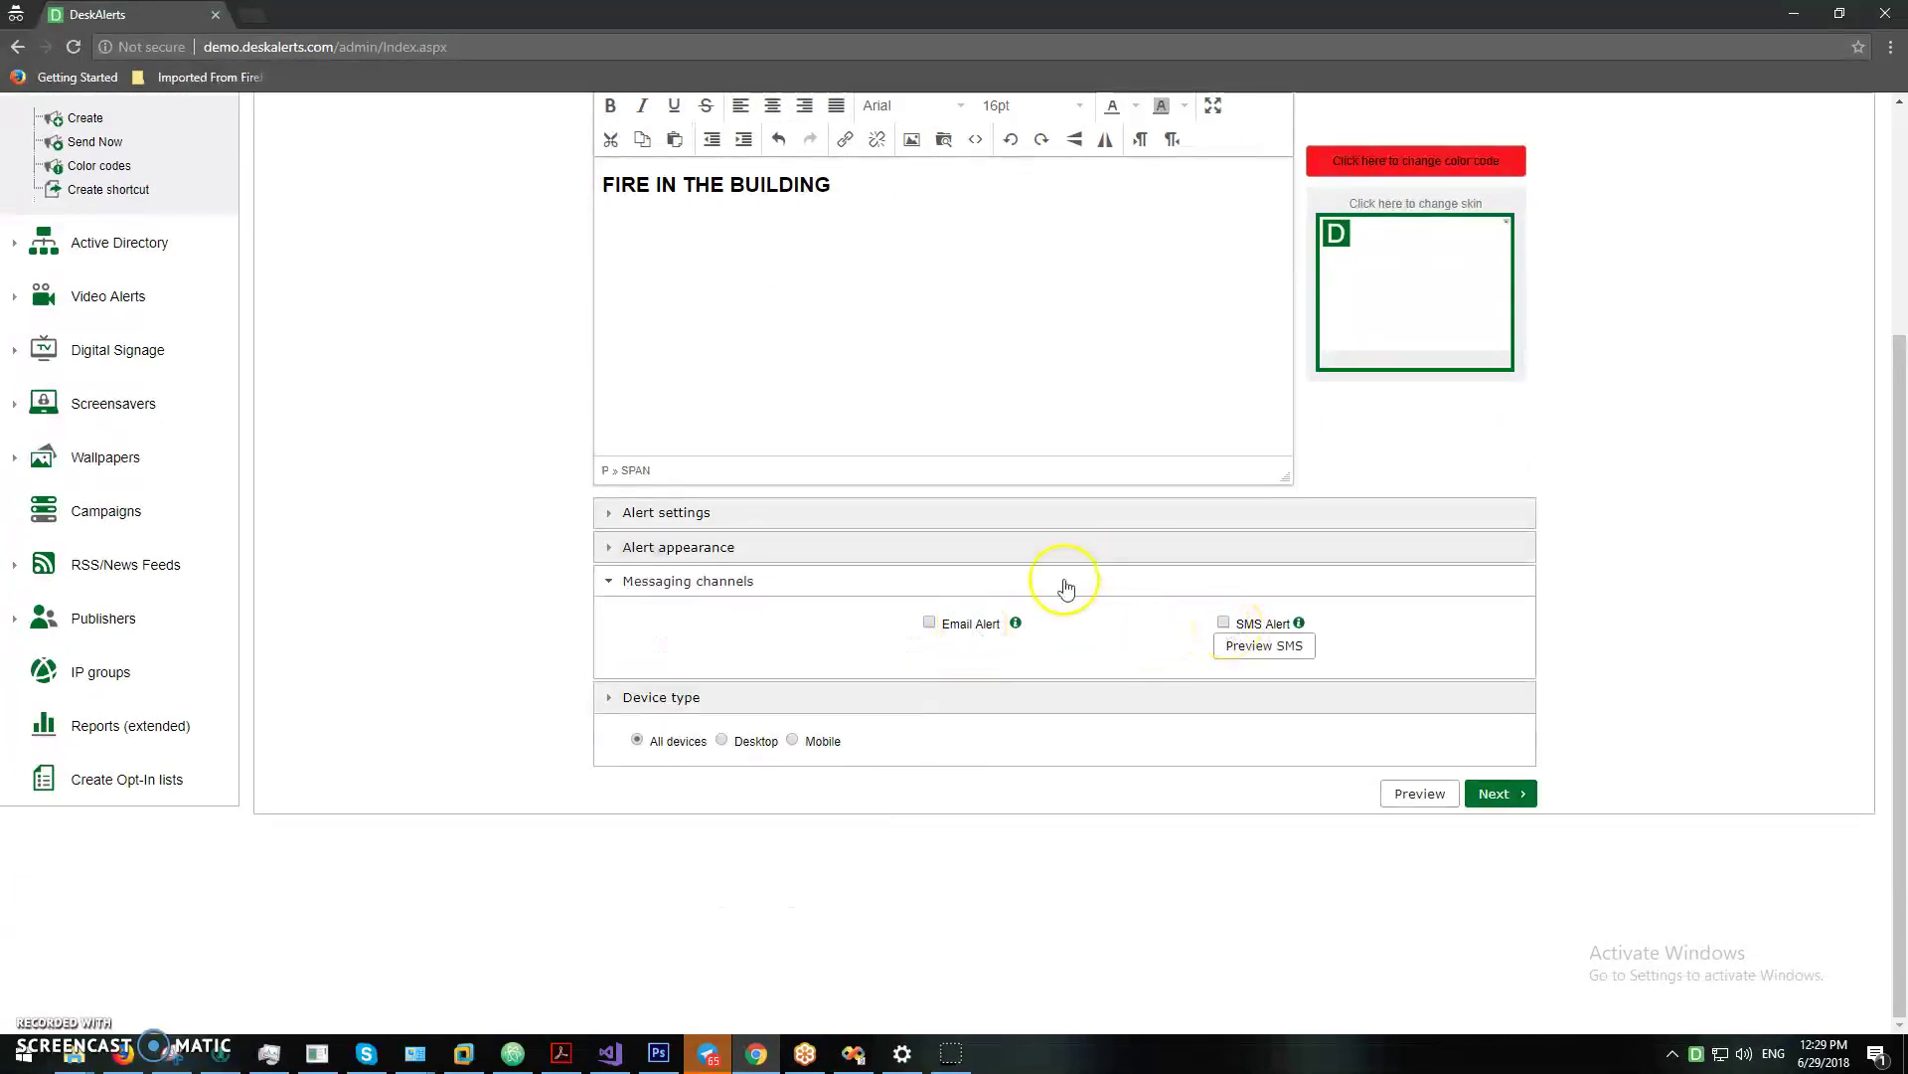
scroll(1084, 587, up, 3)
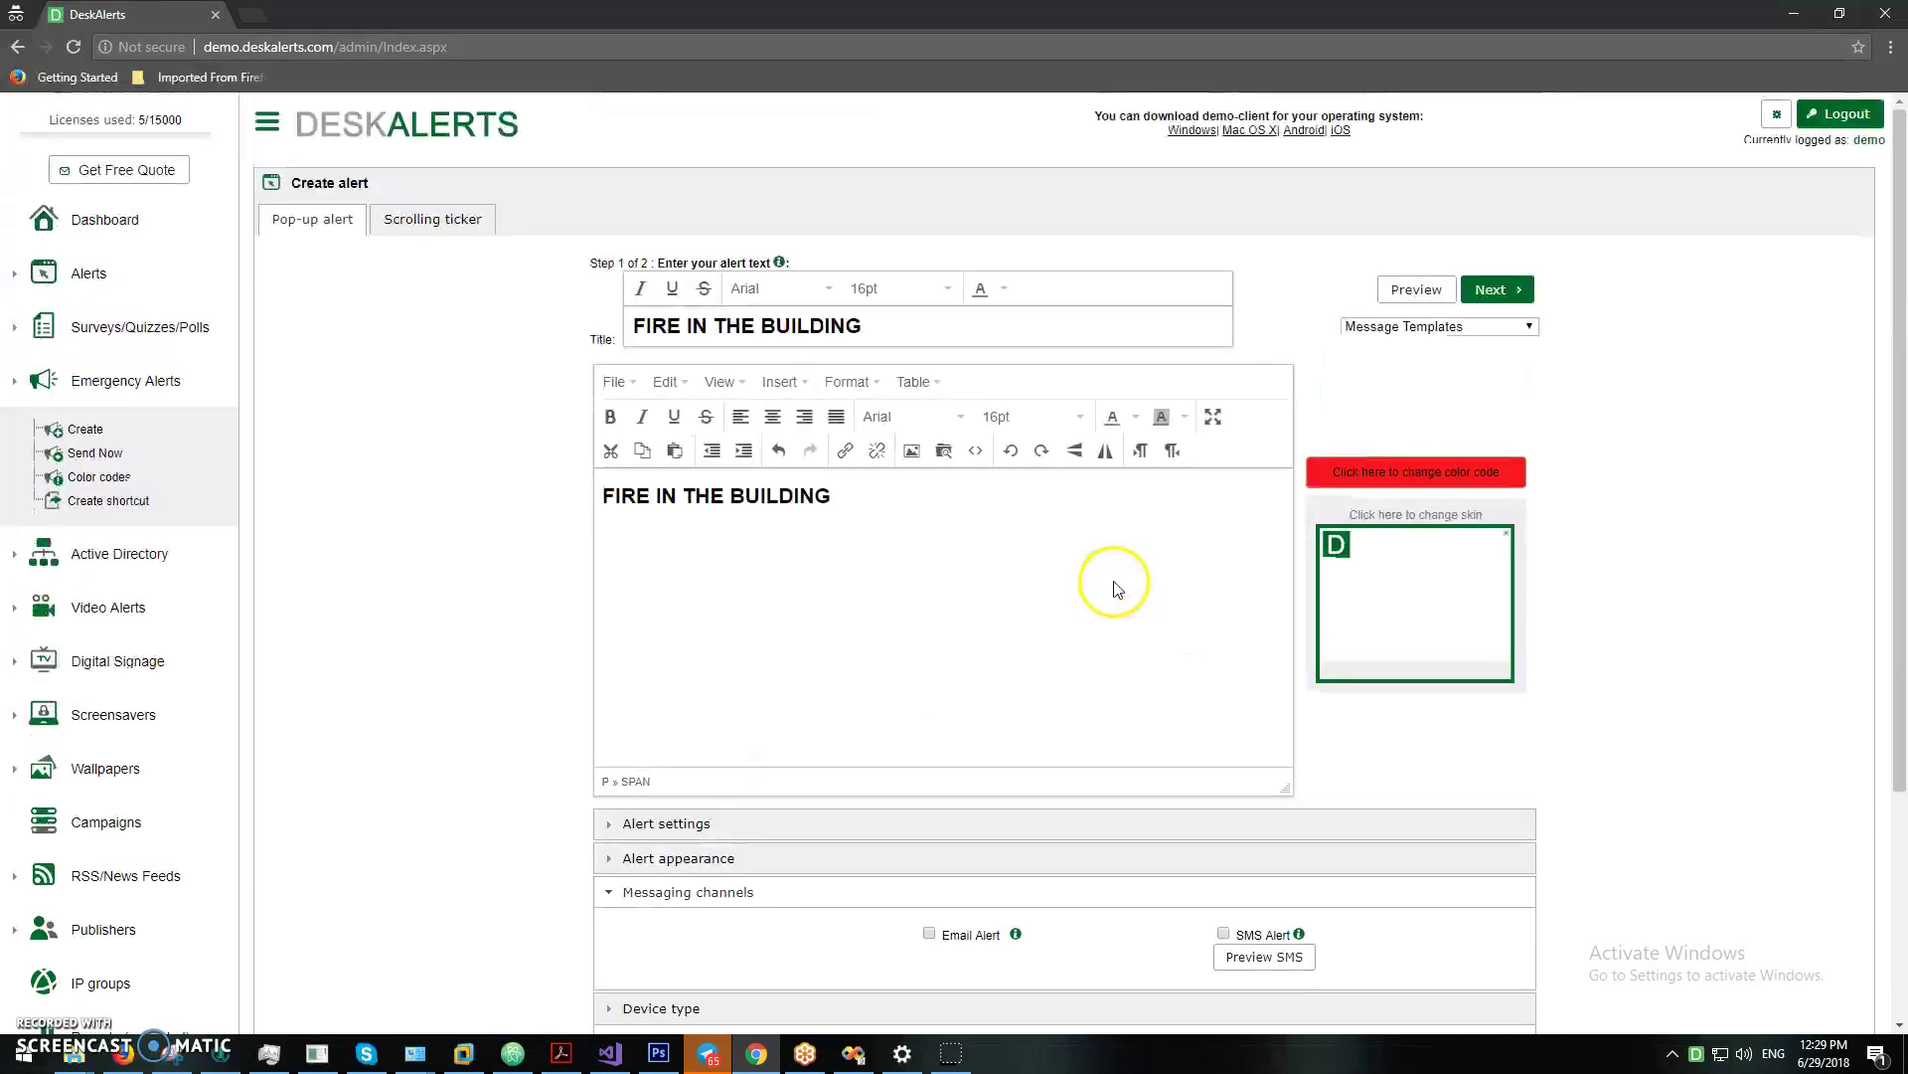
click(1459, 326)
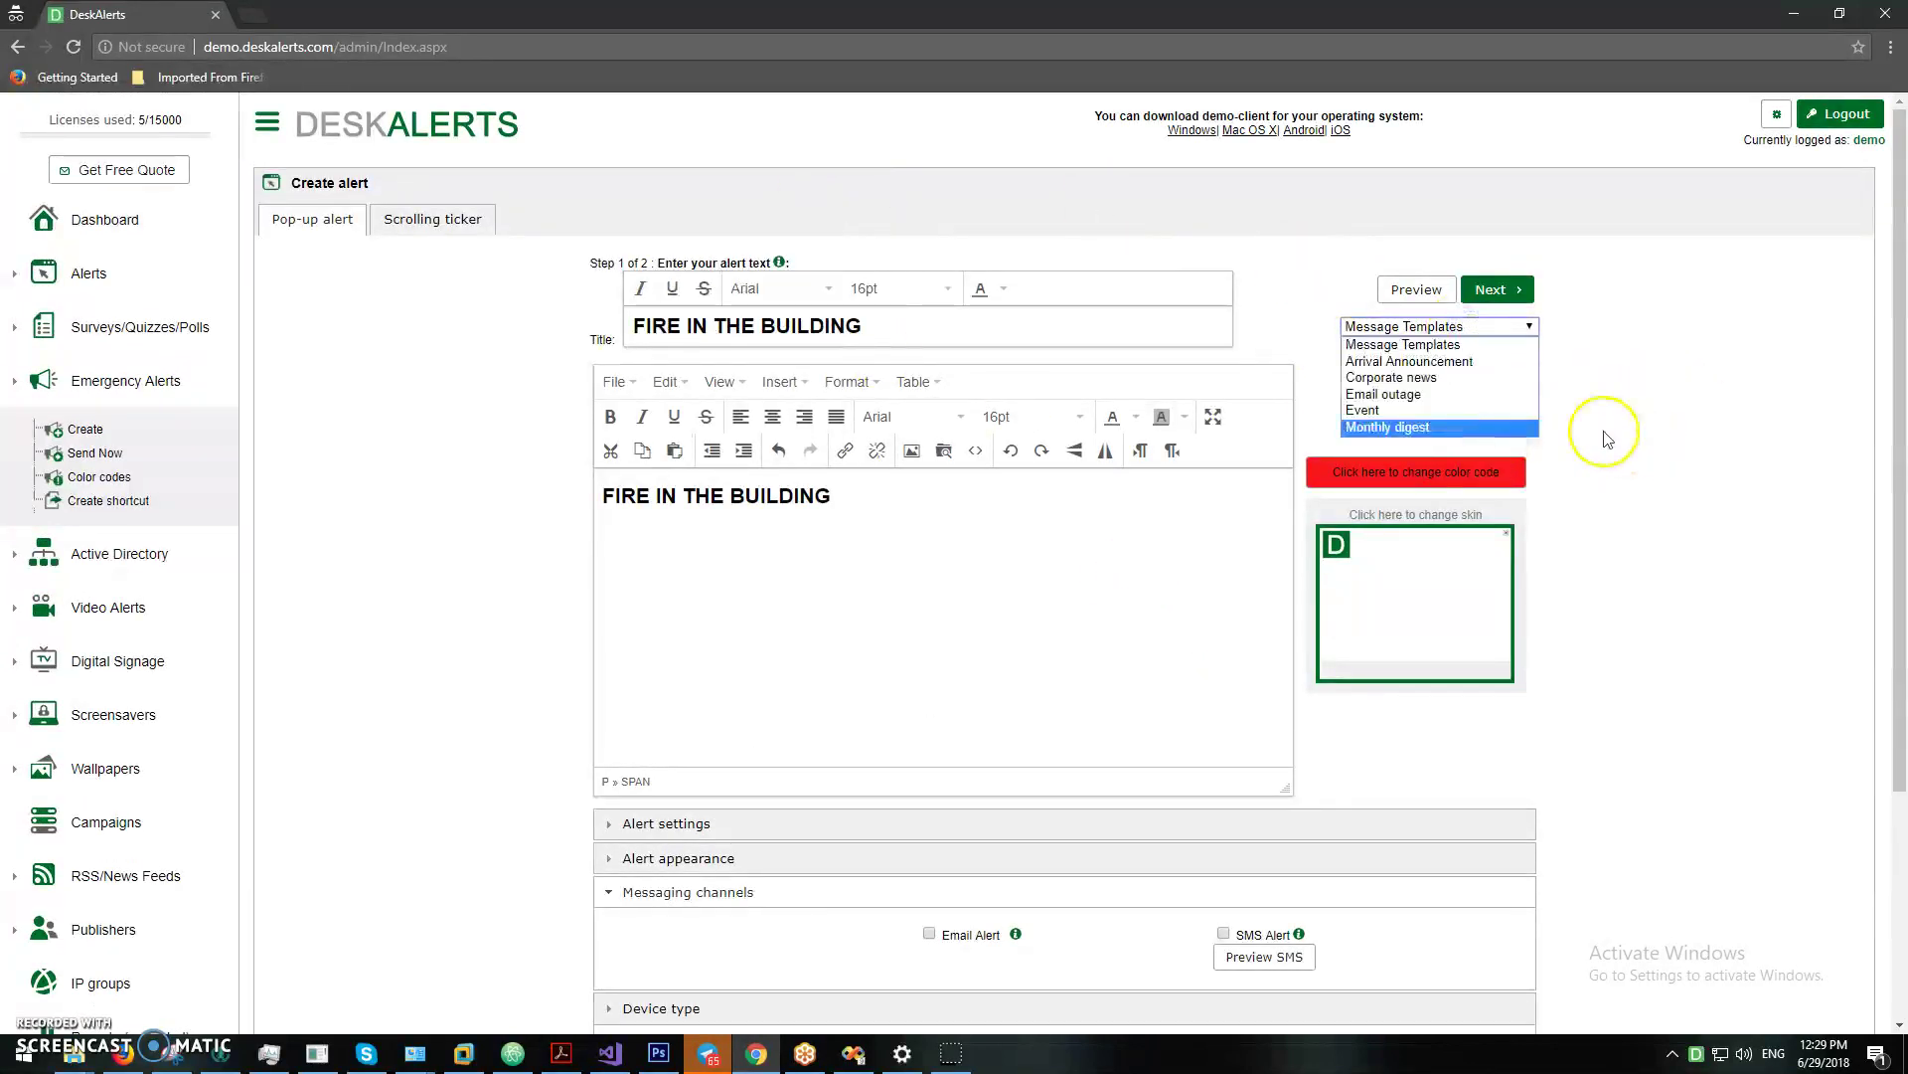
click(1496, 248)
click(1496, 291)
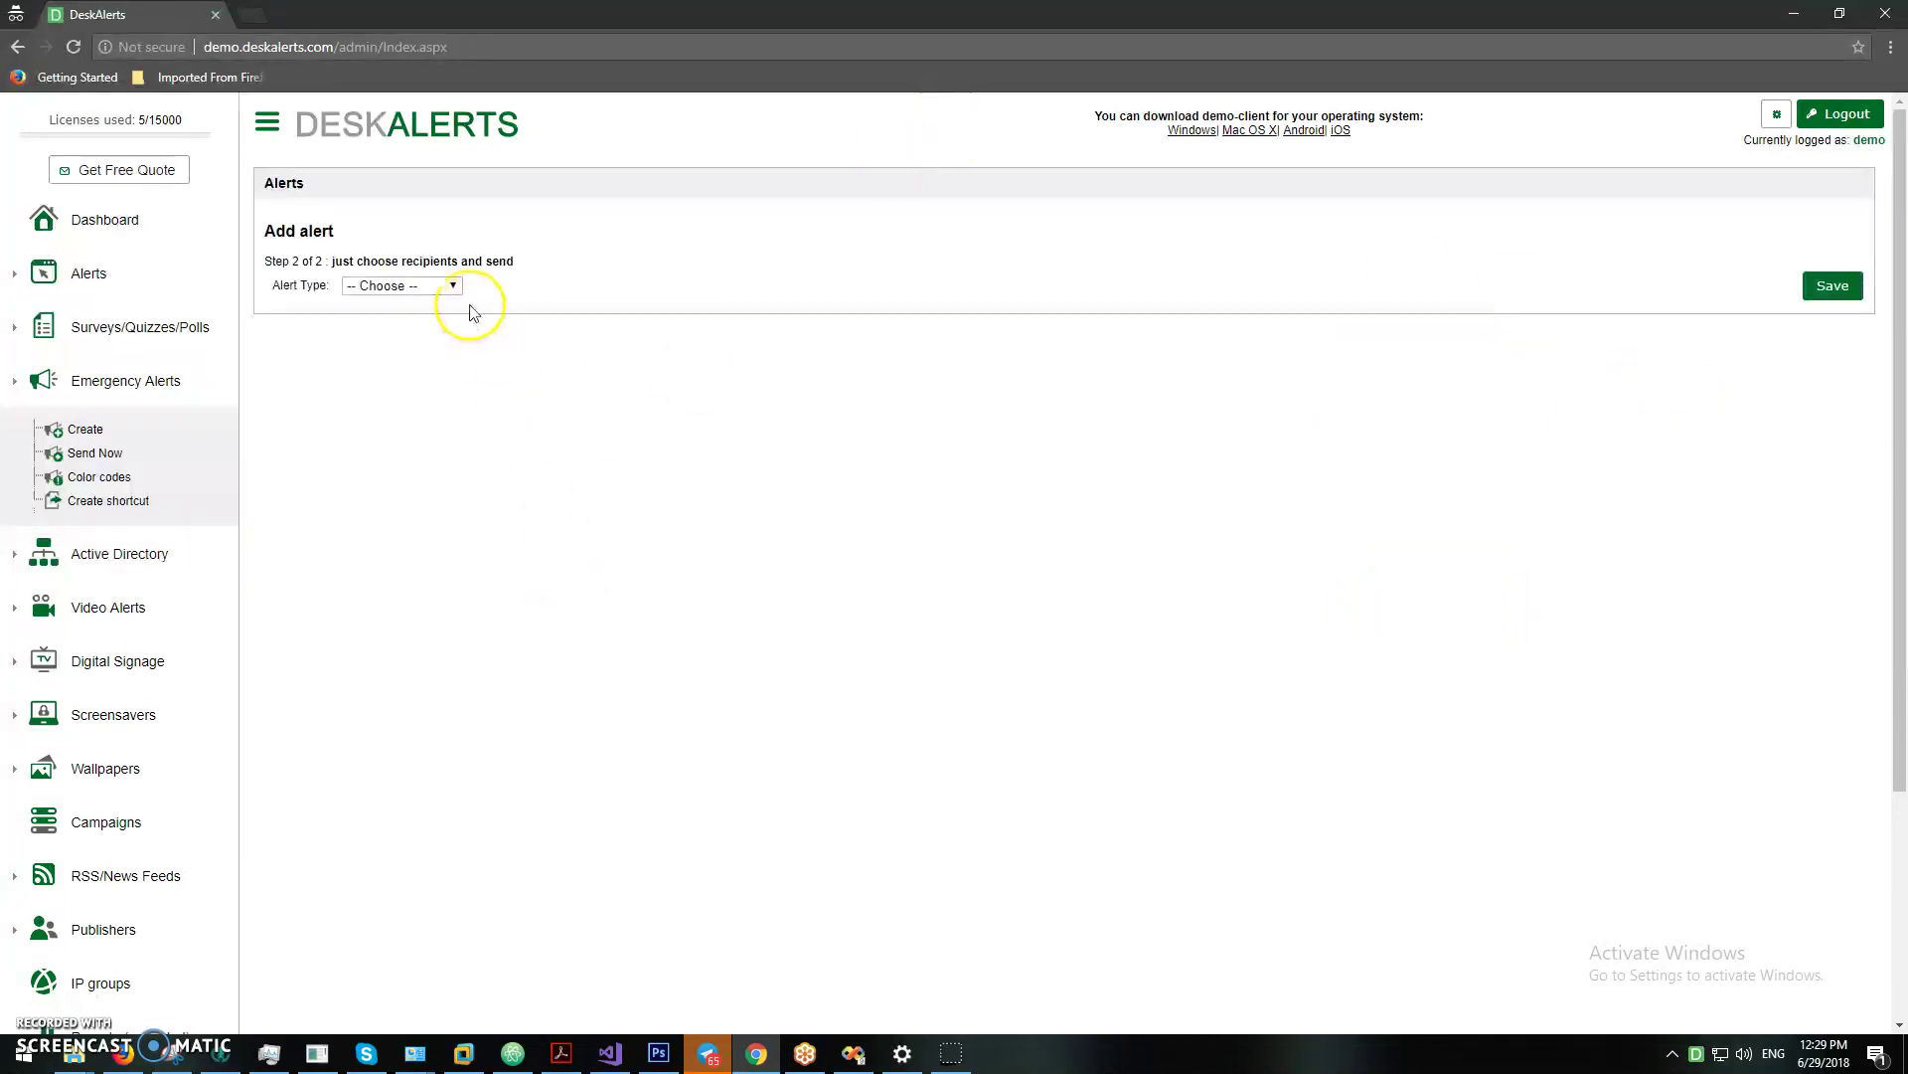
Step: Set Alert Type to Select recipients and tick one user as the recipient
click(453, 286)
click(467, 519)
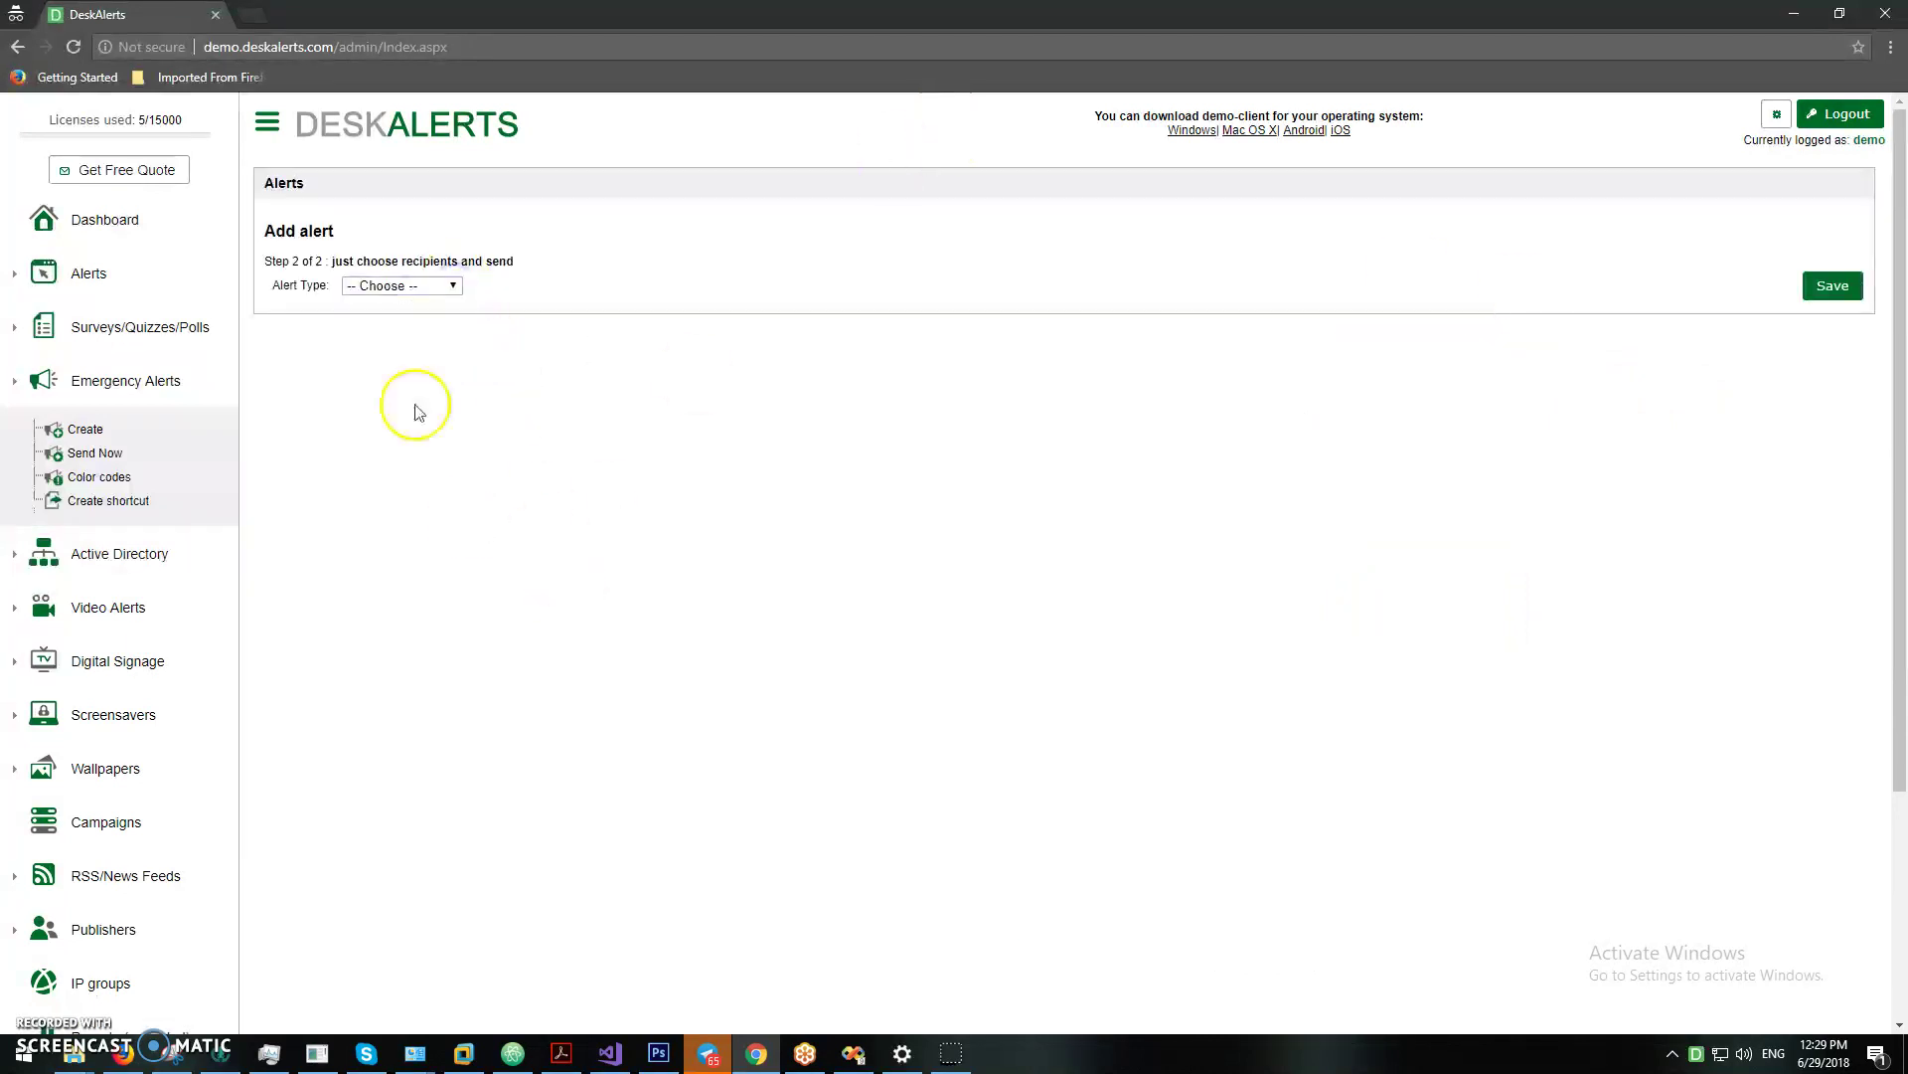
click(392, 286)
click(400, 320)
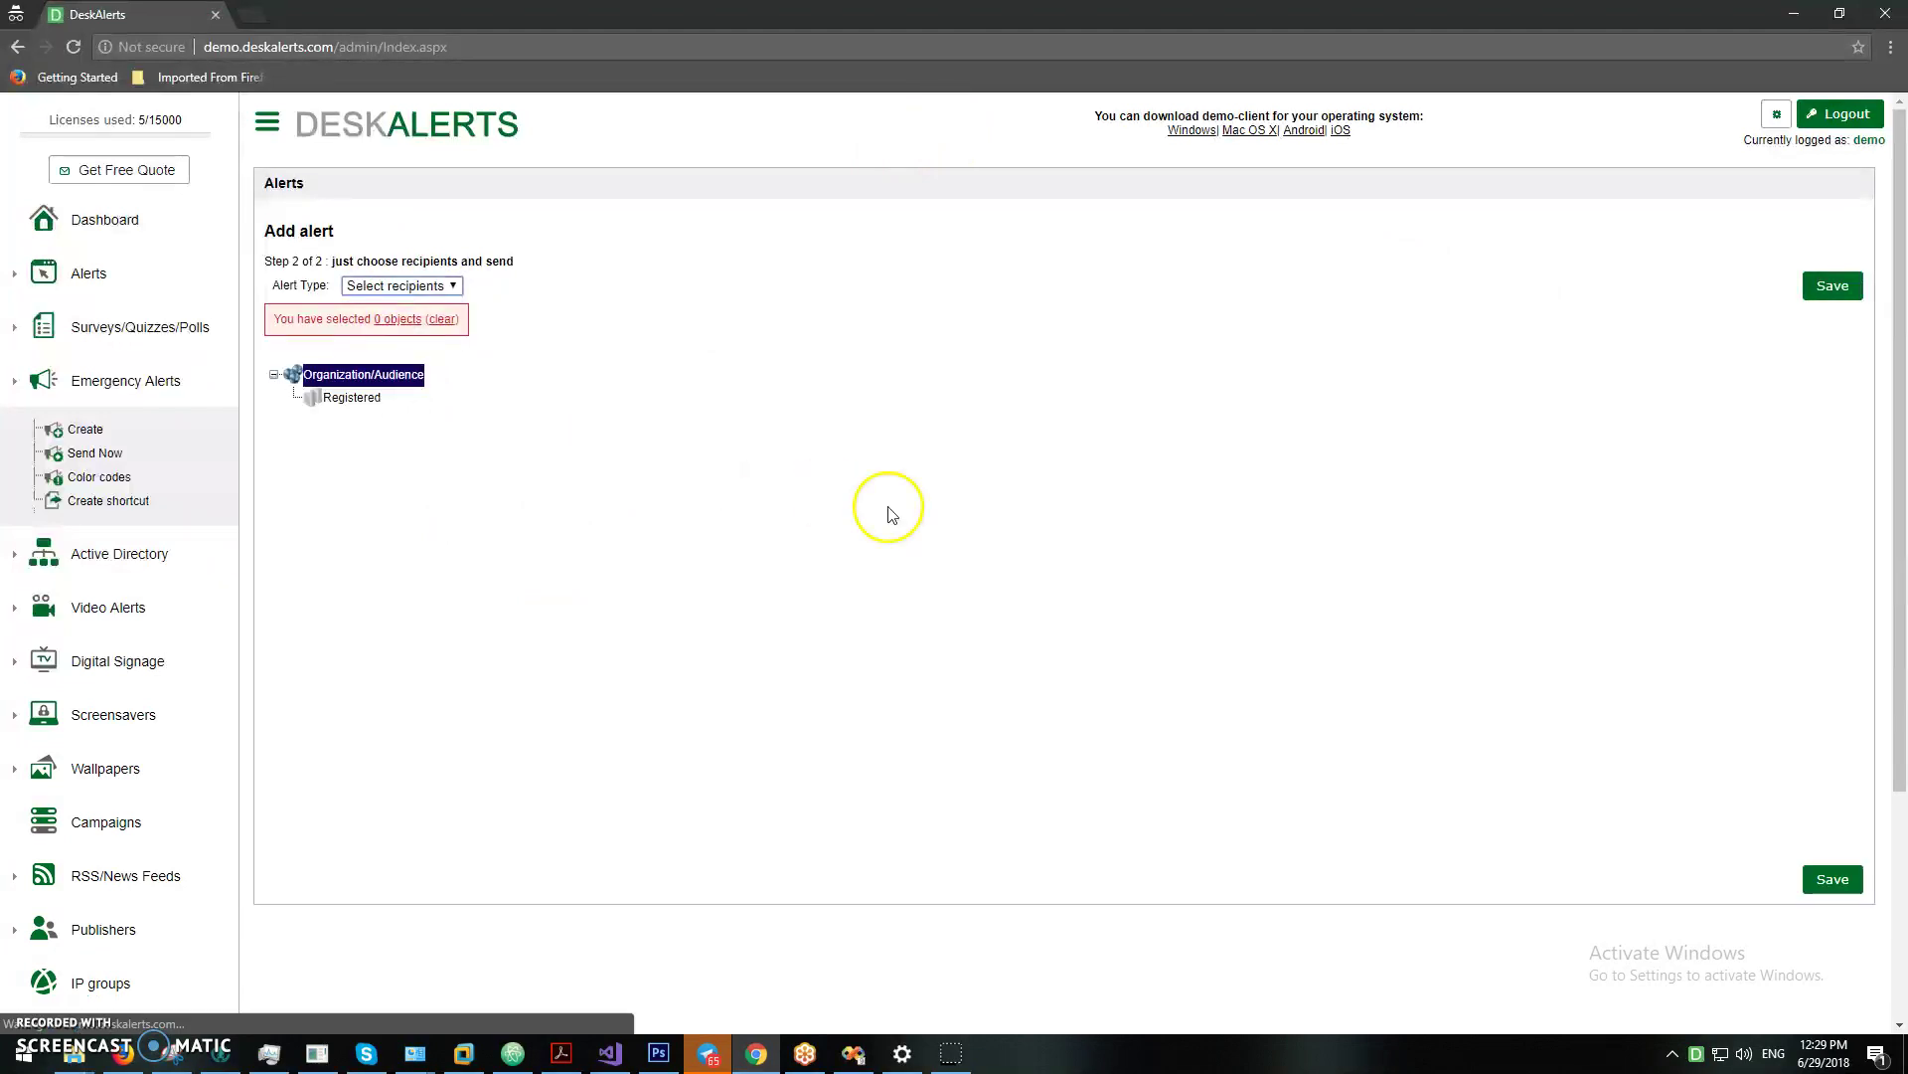
scroll(686, 616, down, 1)
scroll(686, 616, down, 3)
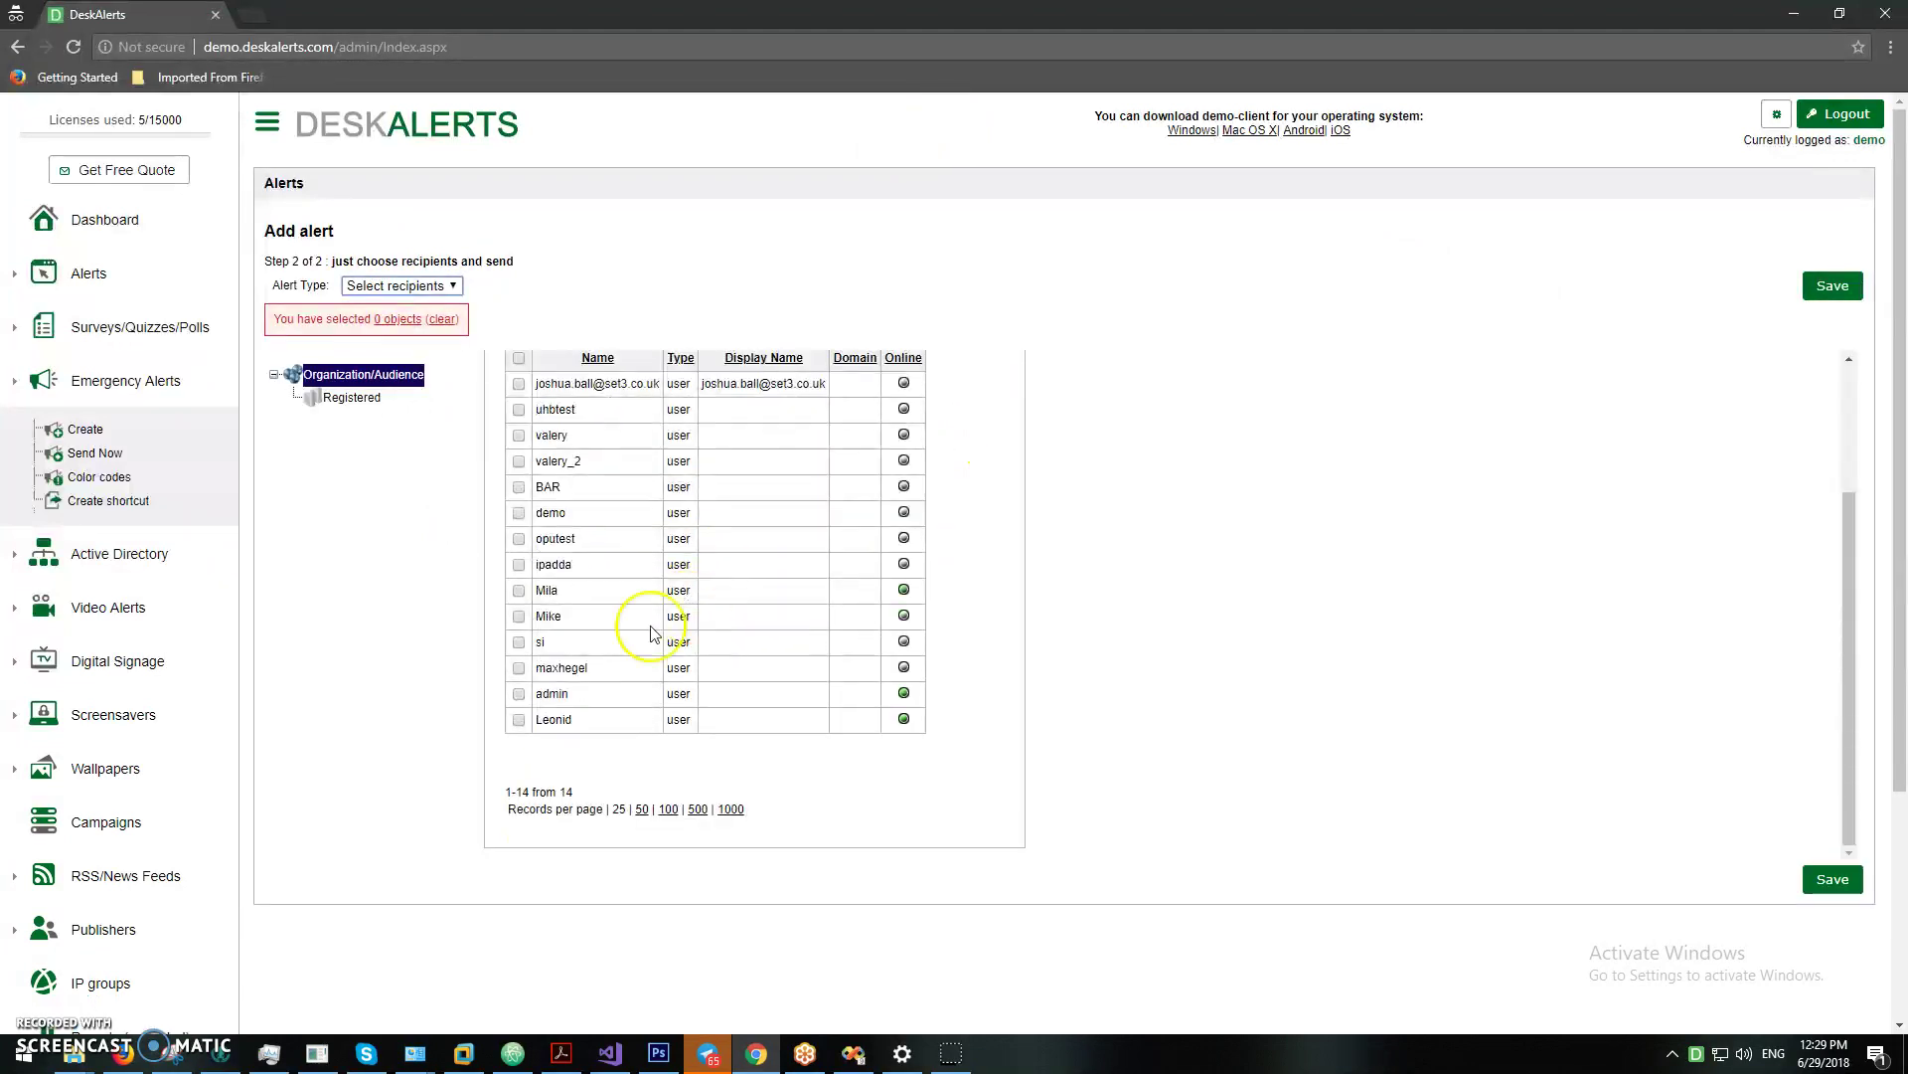
click(518, 721)
Step: Save the FIRE IN THE BUILDING alert
scroll(1362, 753, up, 4)
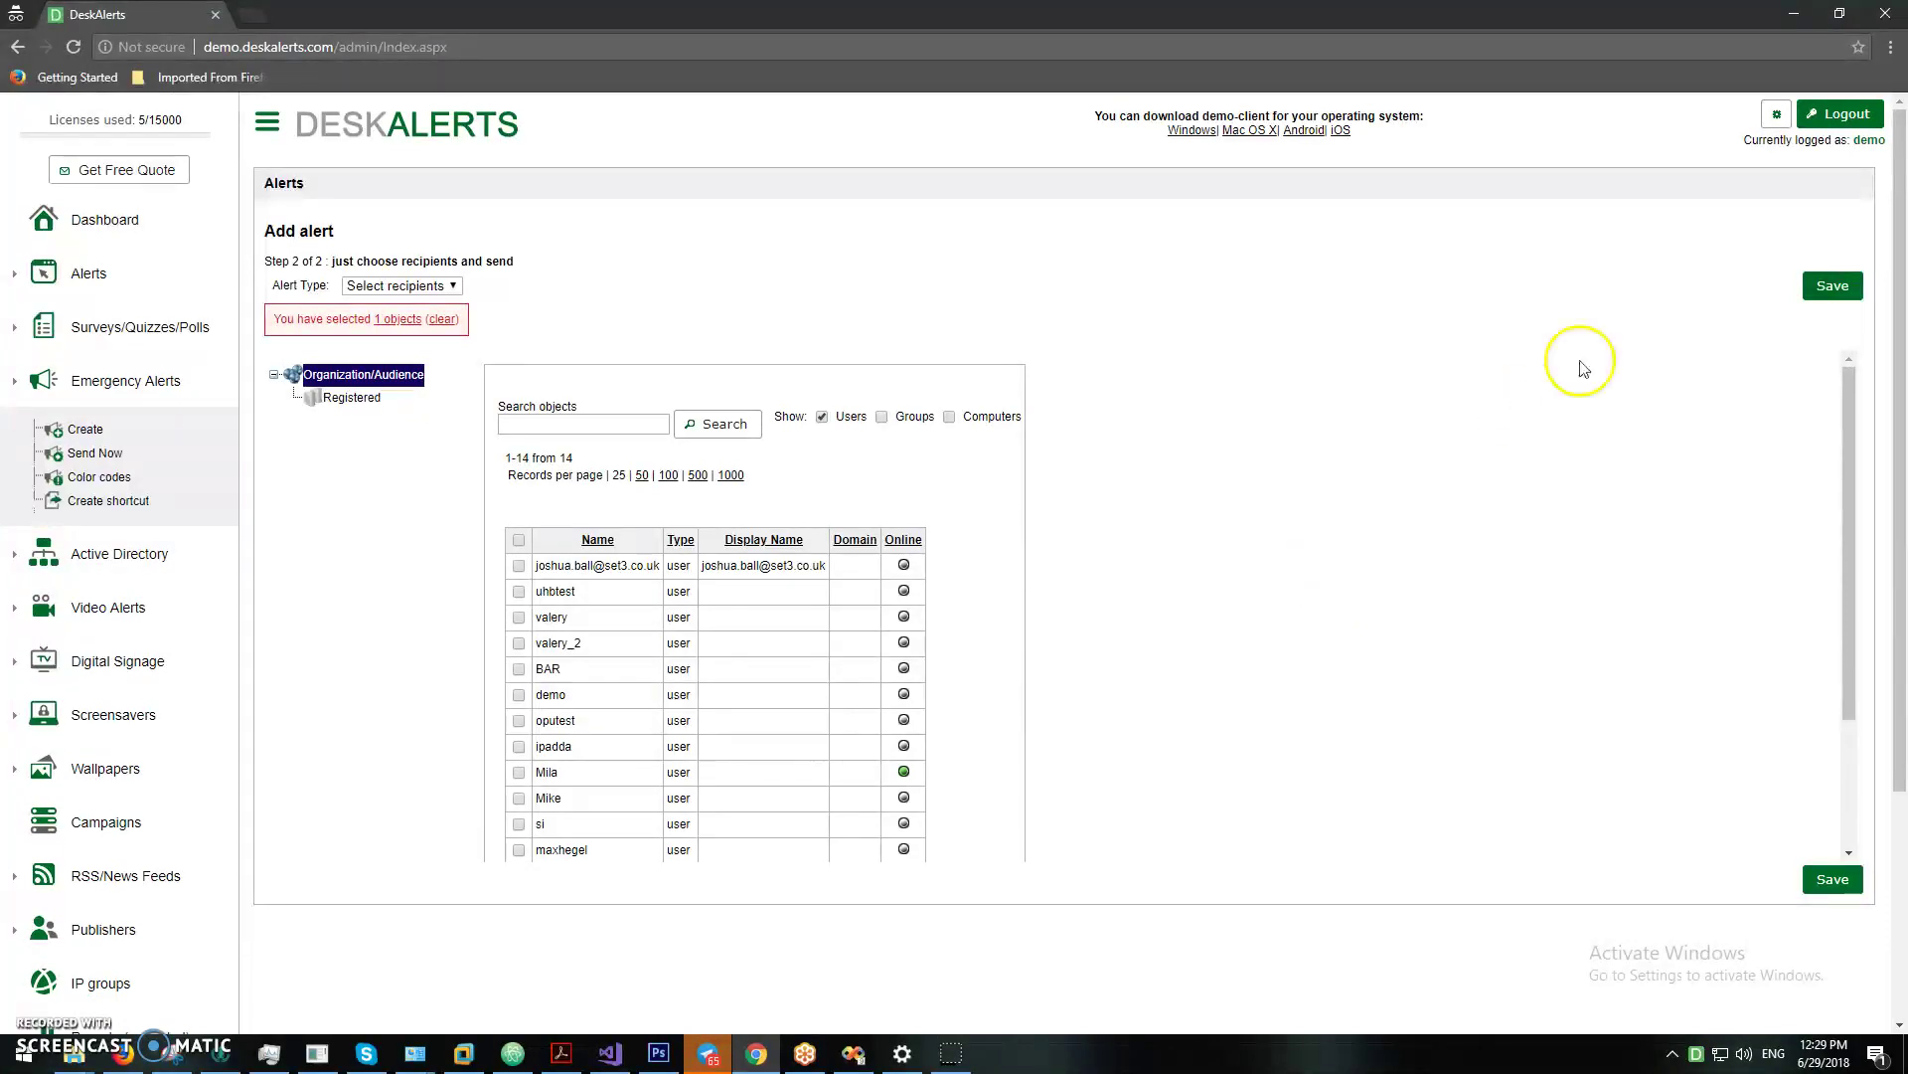
click(1832, 287)
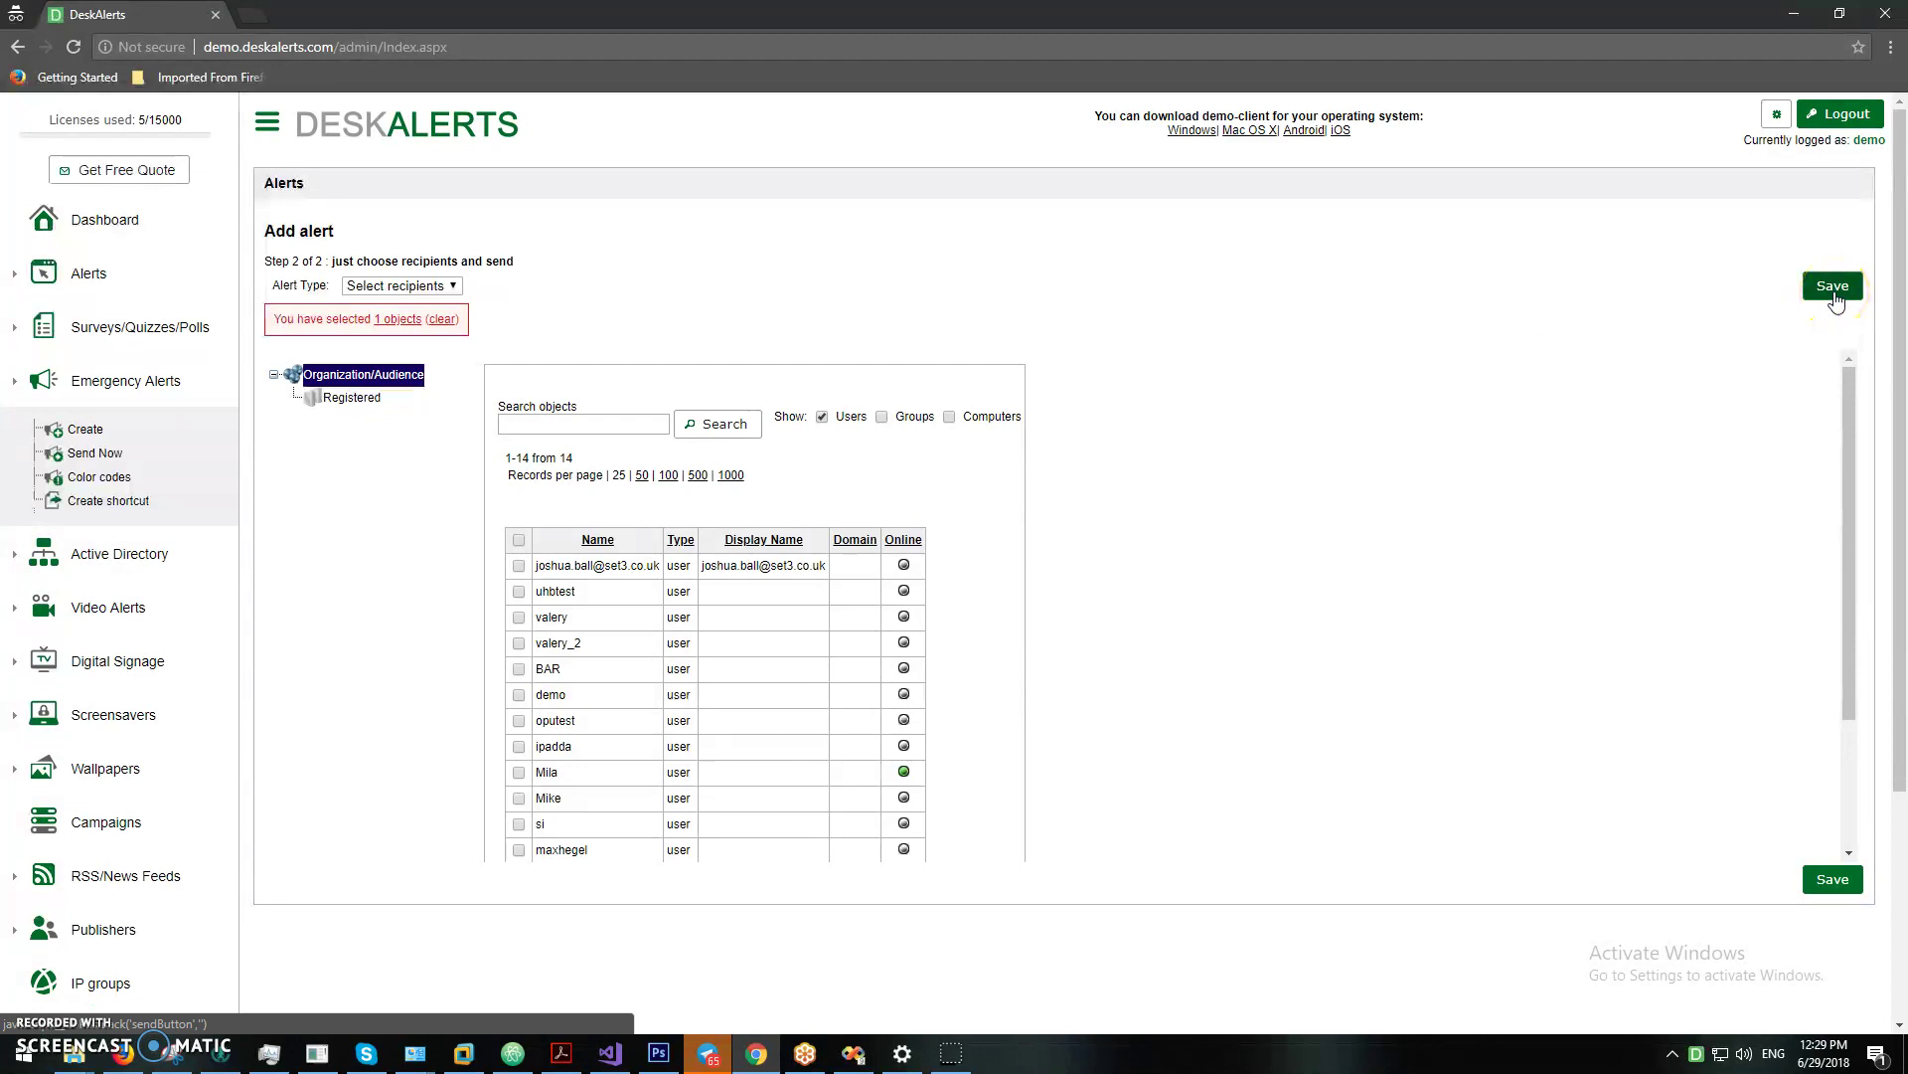
click(1834, 296)
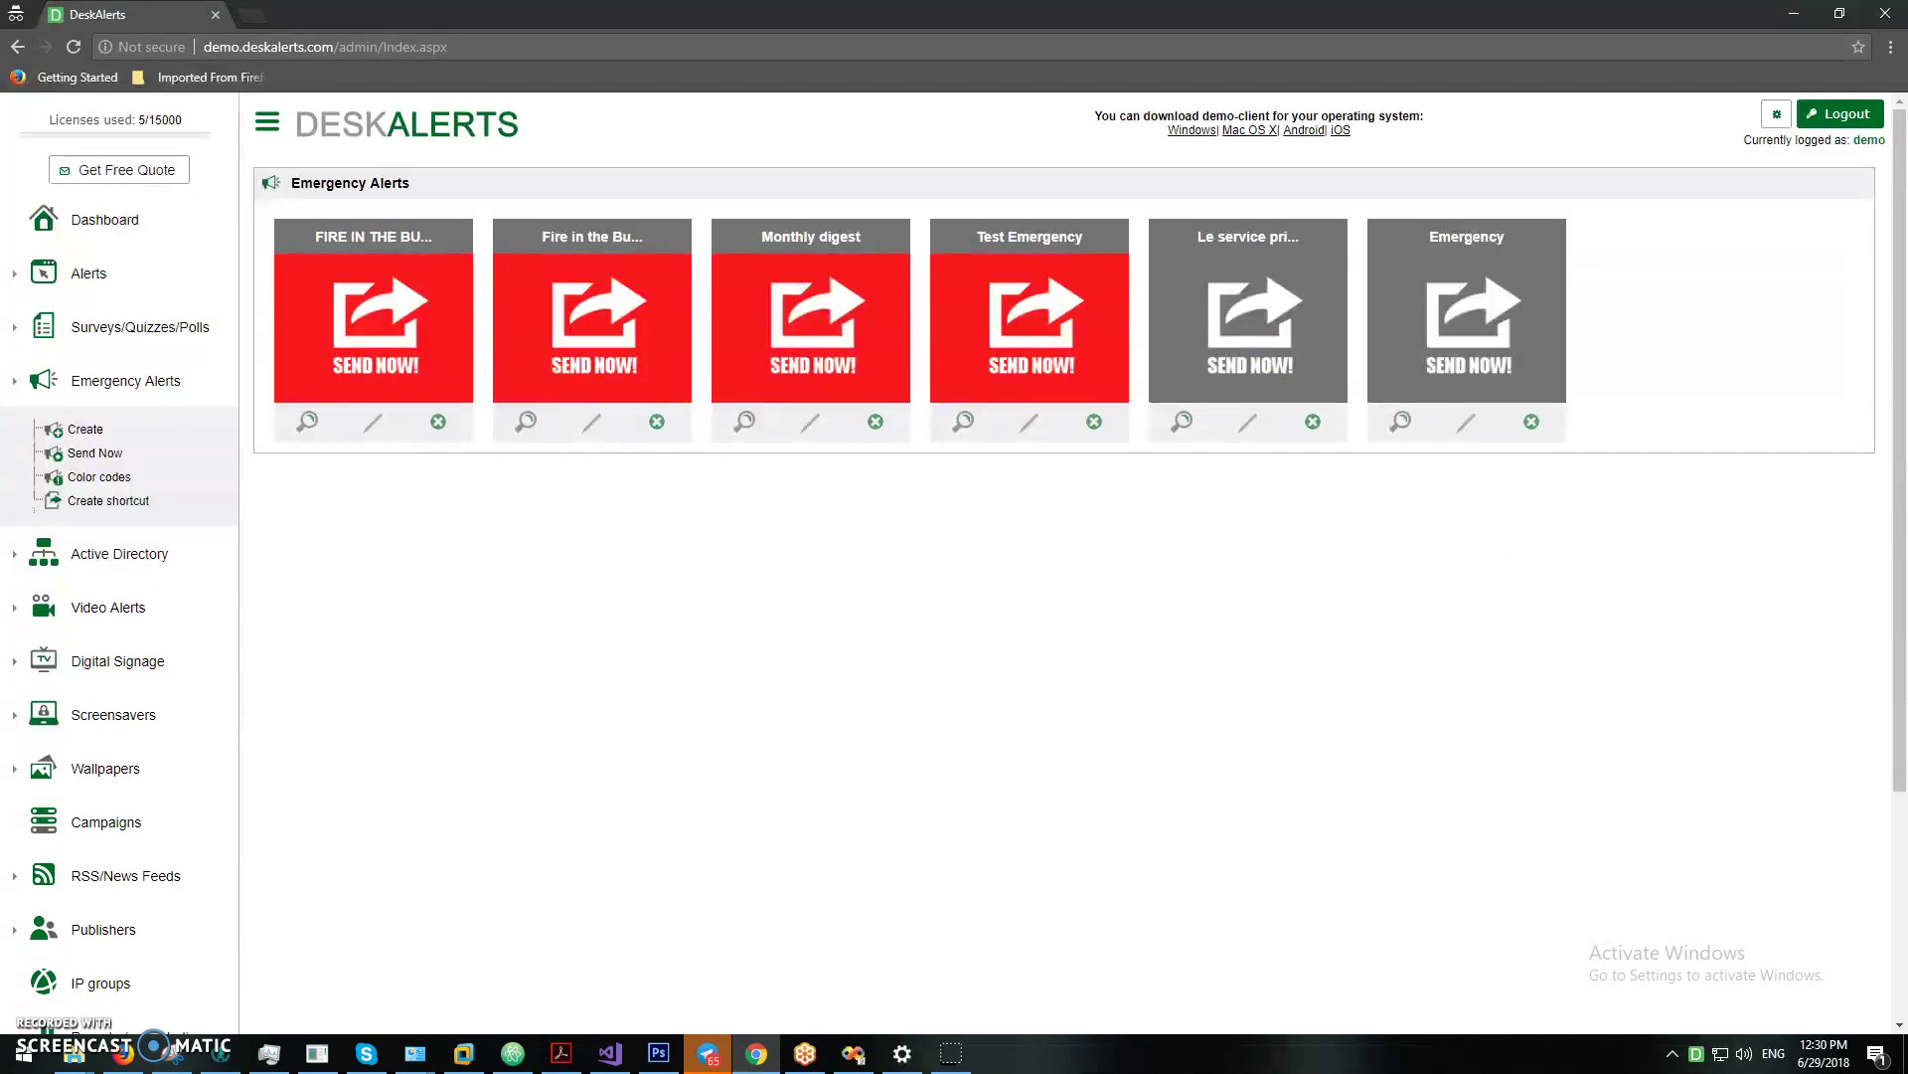
Step: Return to the Dashboard and open the full page of Emergency Alerts tiles
click(109, 219)
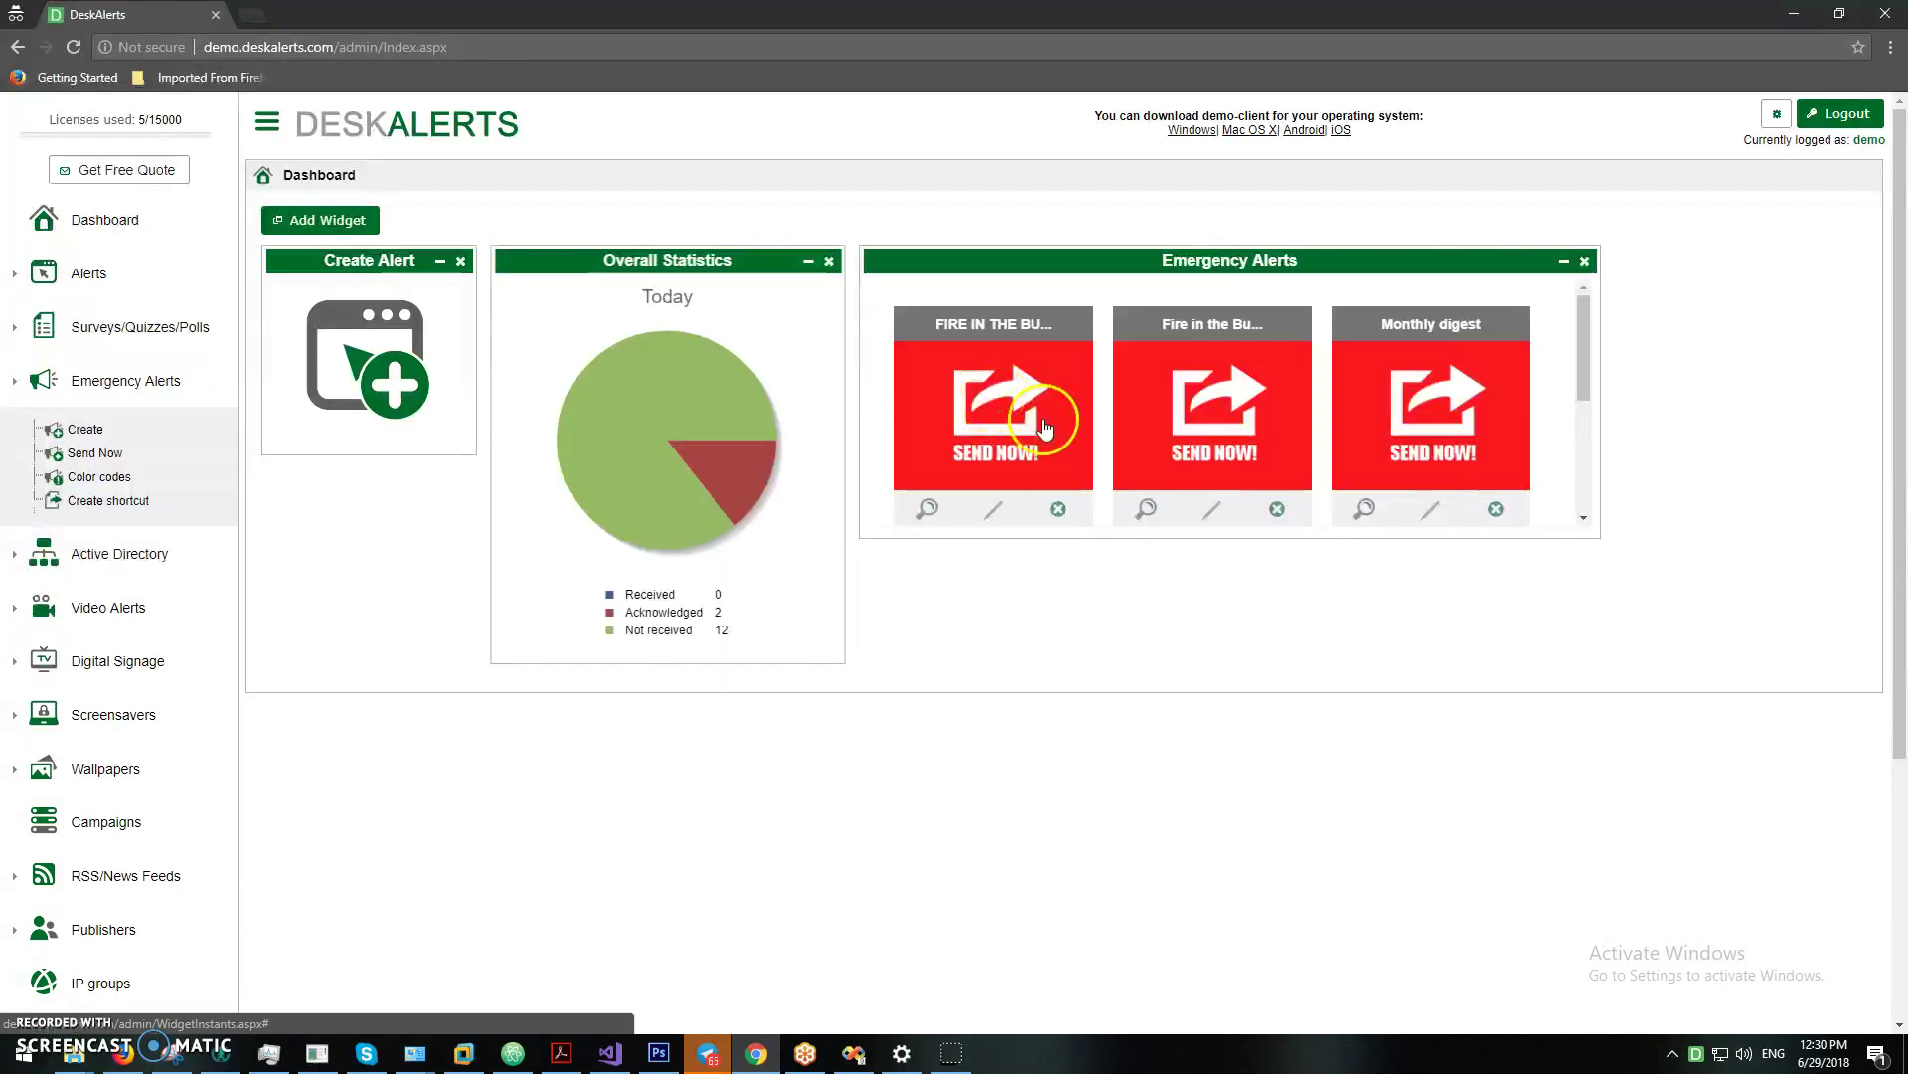
mouse_move(1581, 333)
mouse_down()
mouse_move(1584, 392)
mouse_move(1581, 318)
mouse_up()
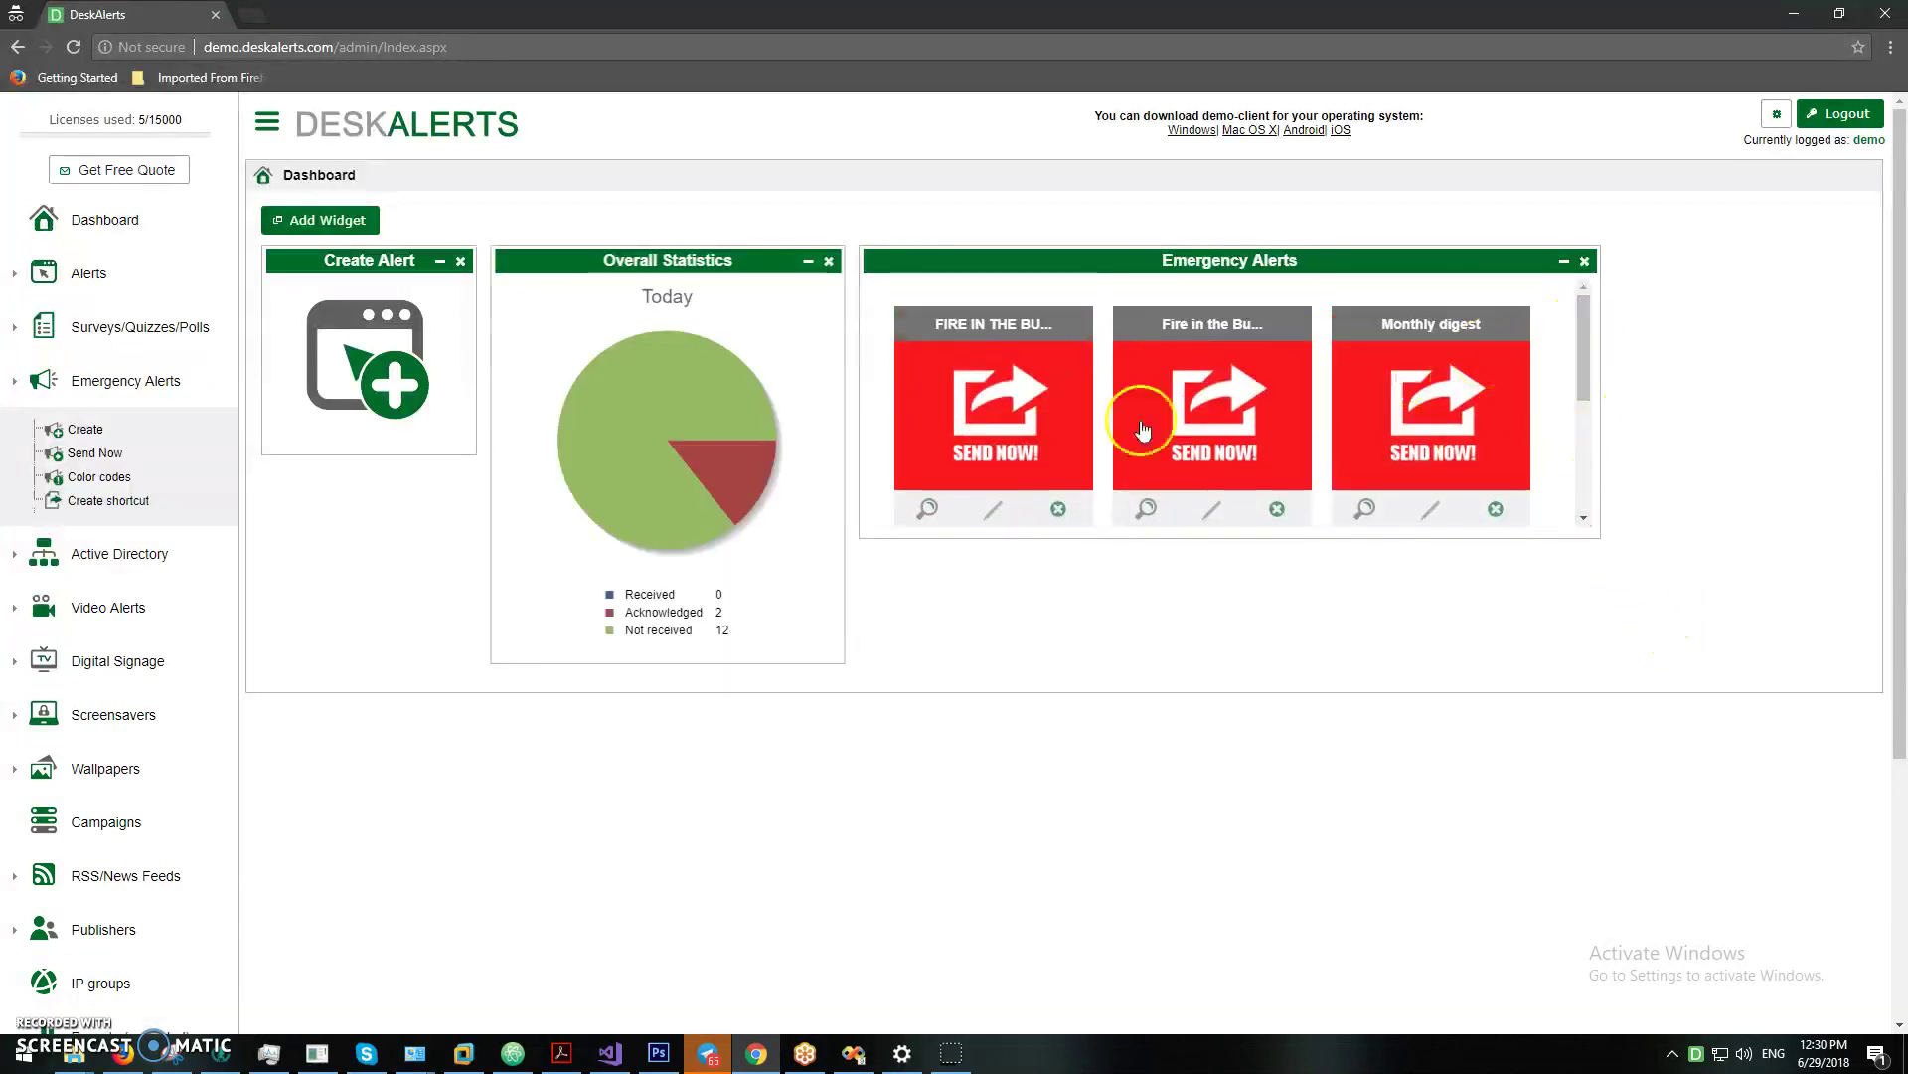
drag(1600, 336, 1584, 248)
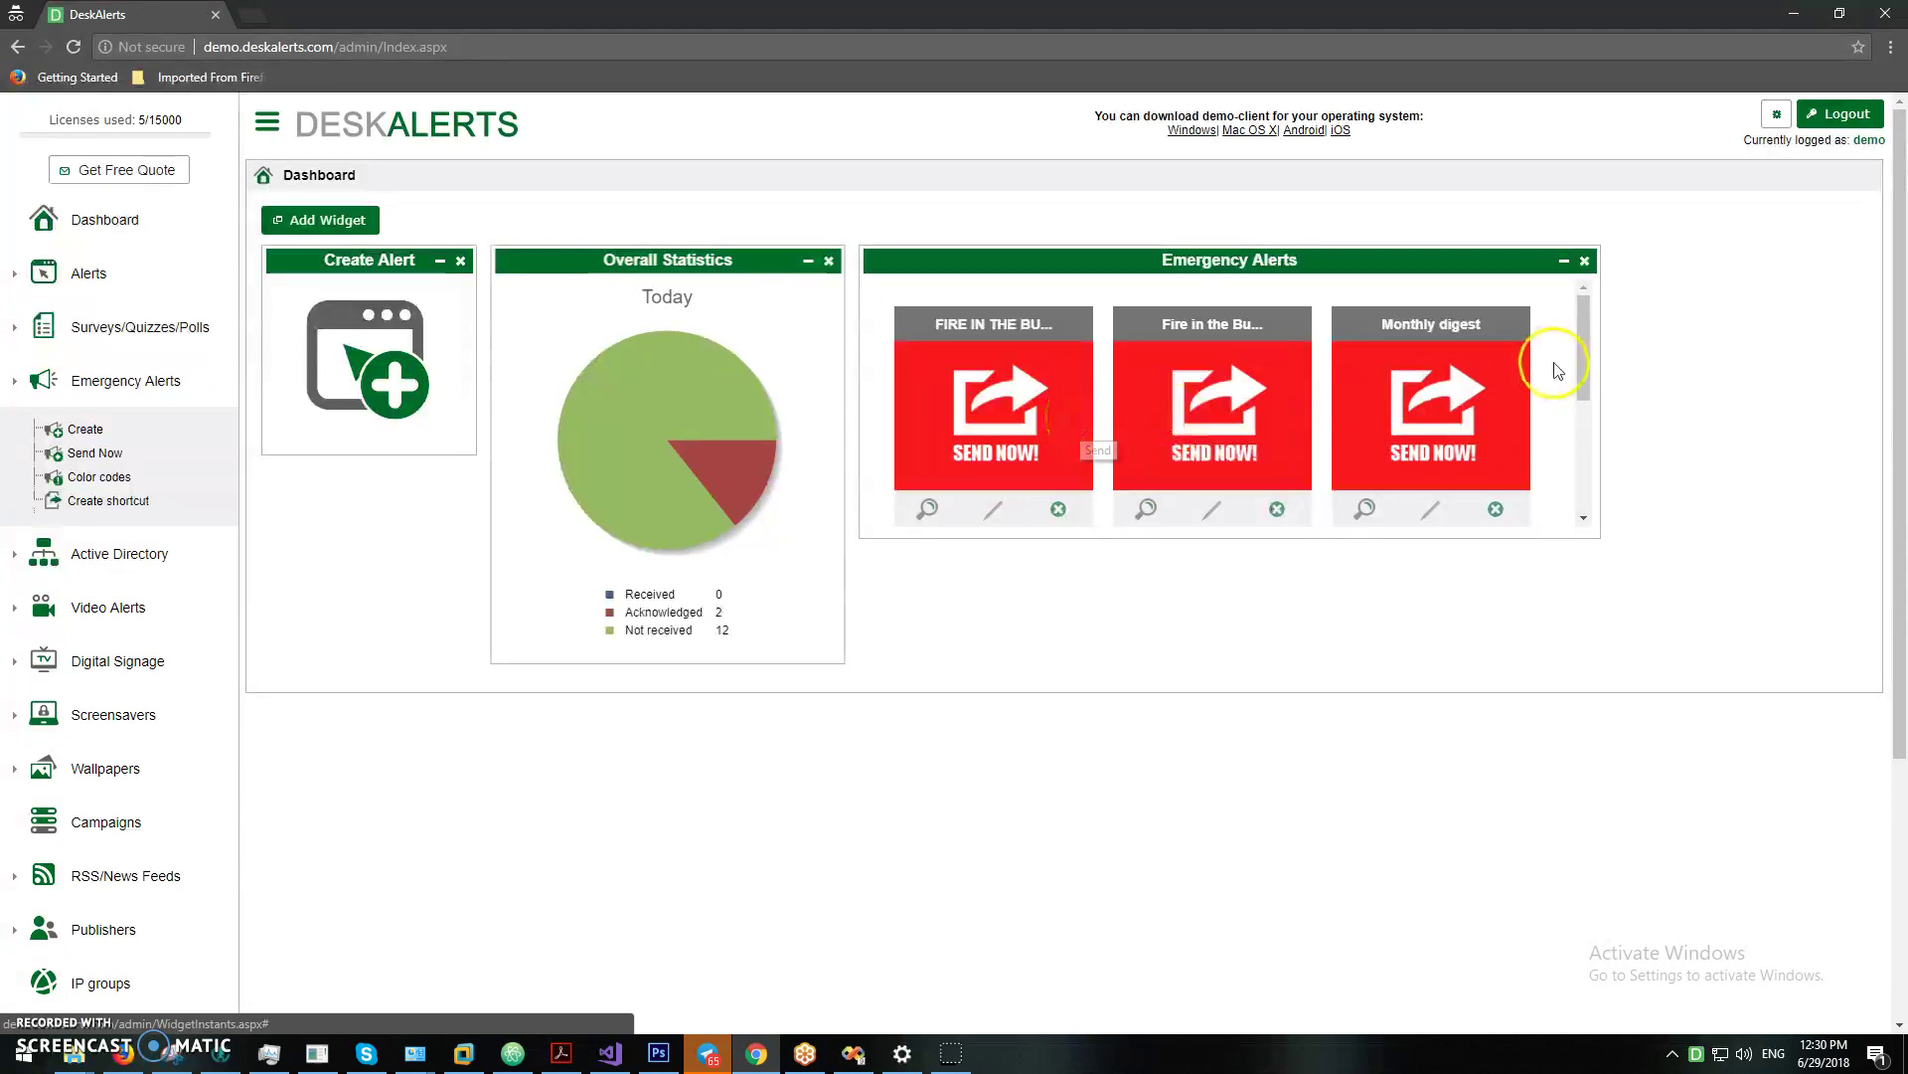
click(999, 400)
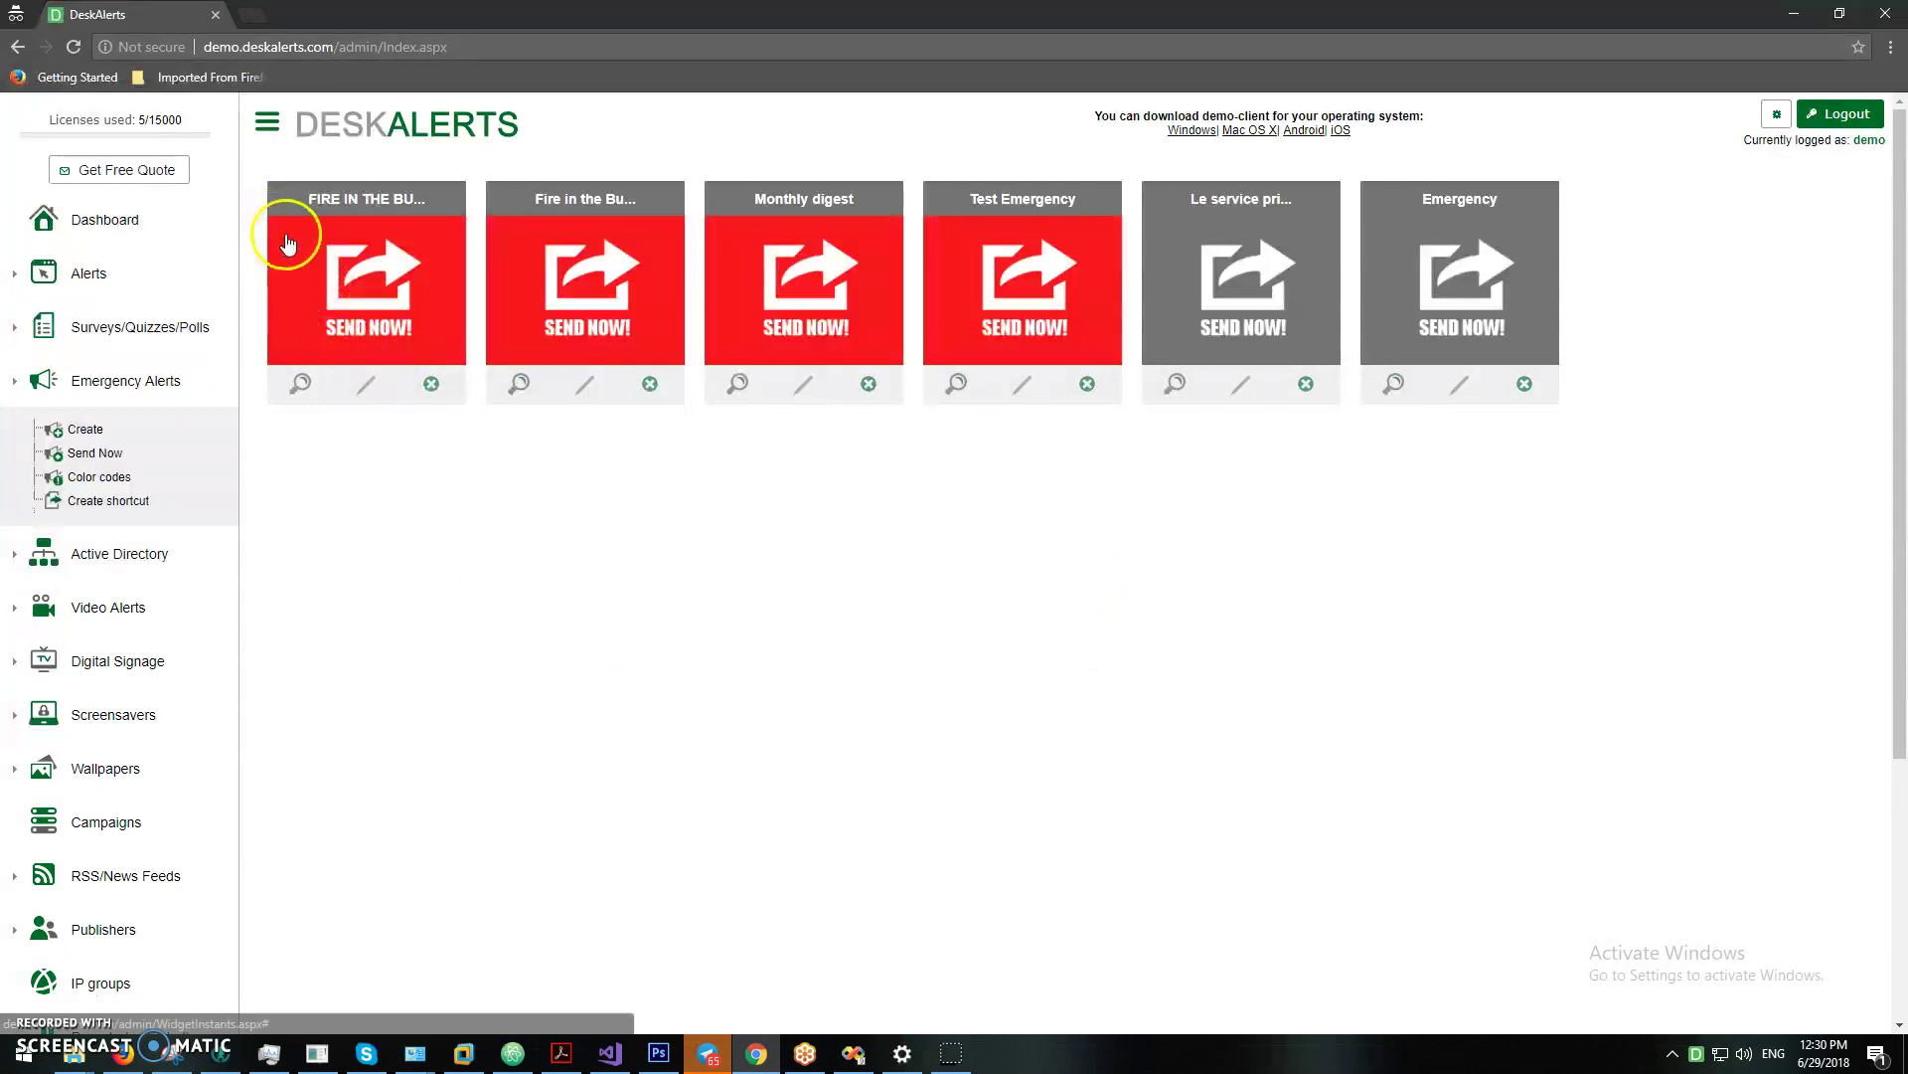
Step: Send the FIRE IN THE BUILDING alert now and close both alert popups
scroll(388, 293, down, 1)
click(387, 293)
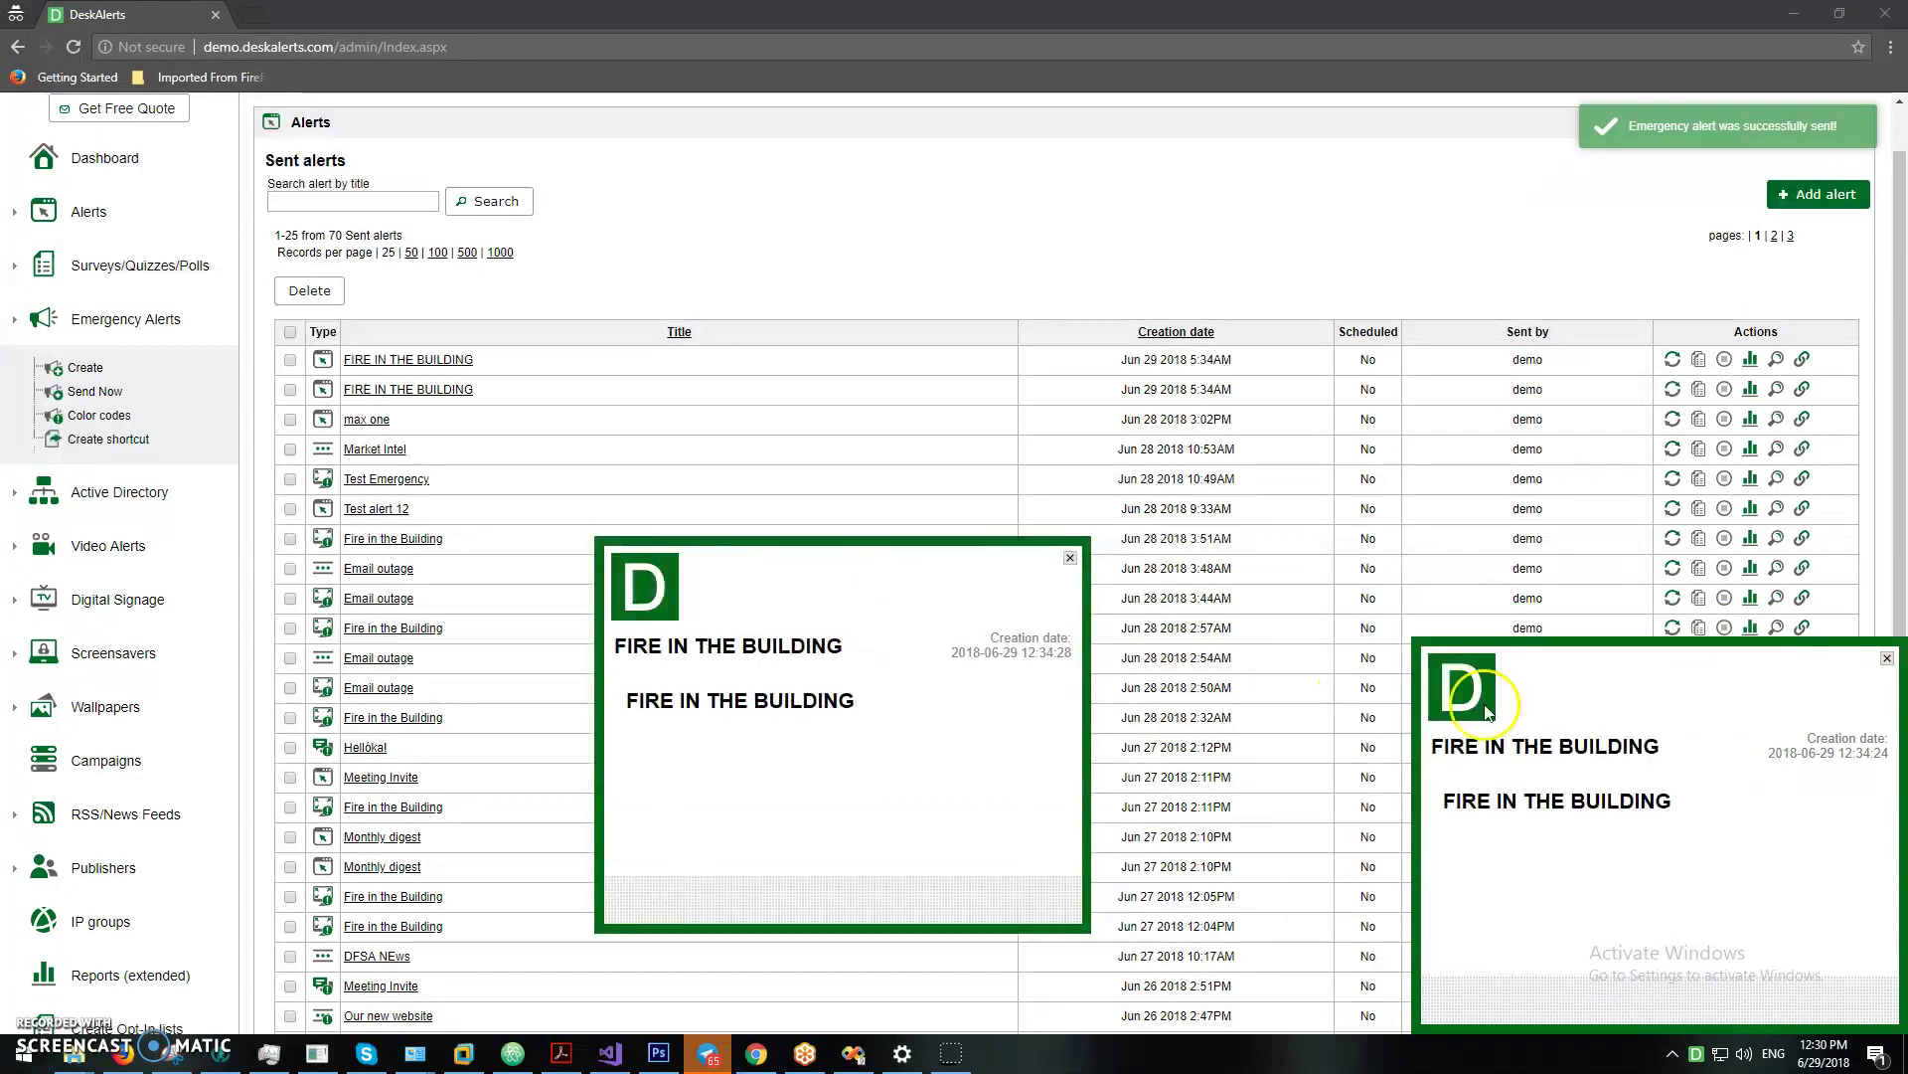
click(1070, 556)
click(1579, 557)
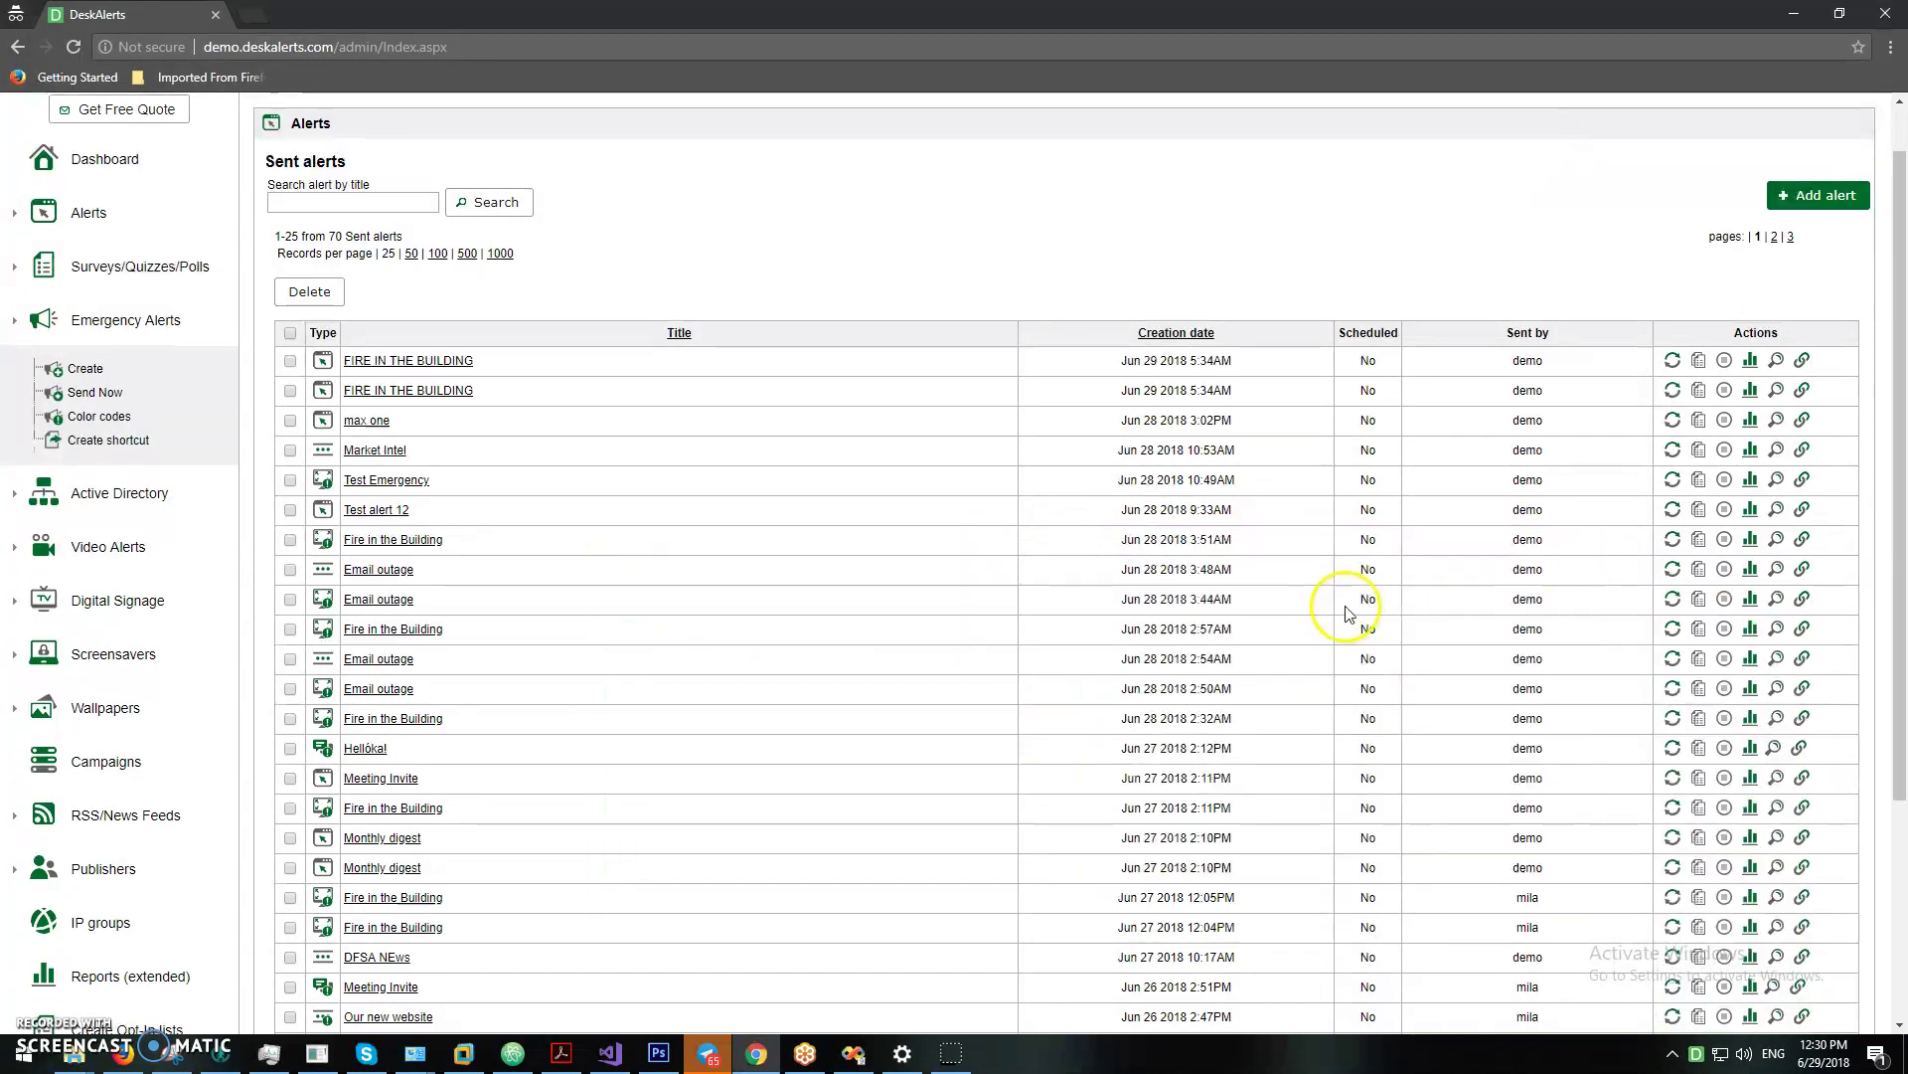
scroll(1346, 609, up, 1)
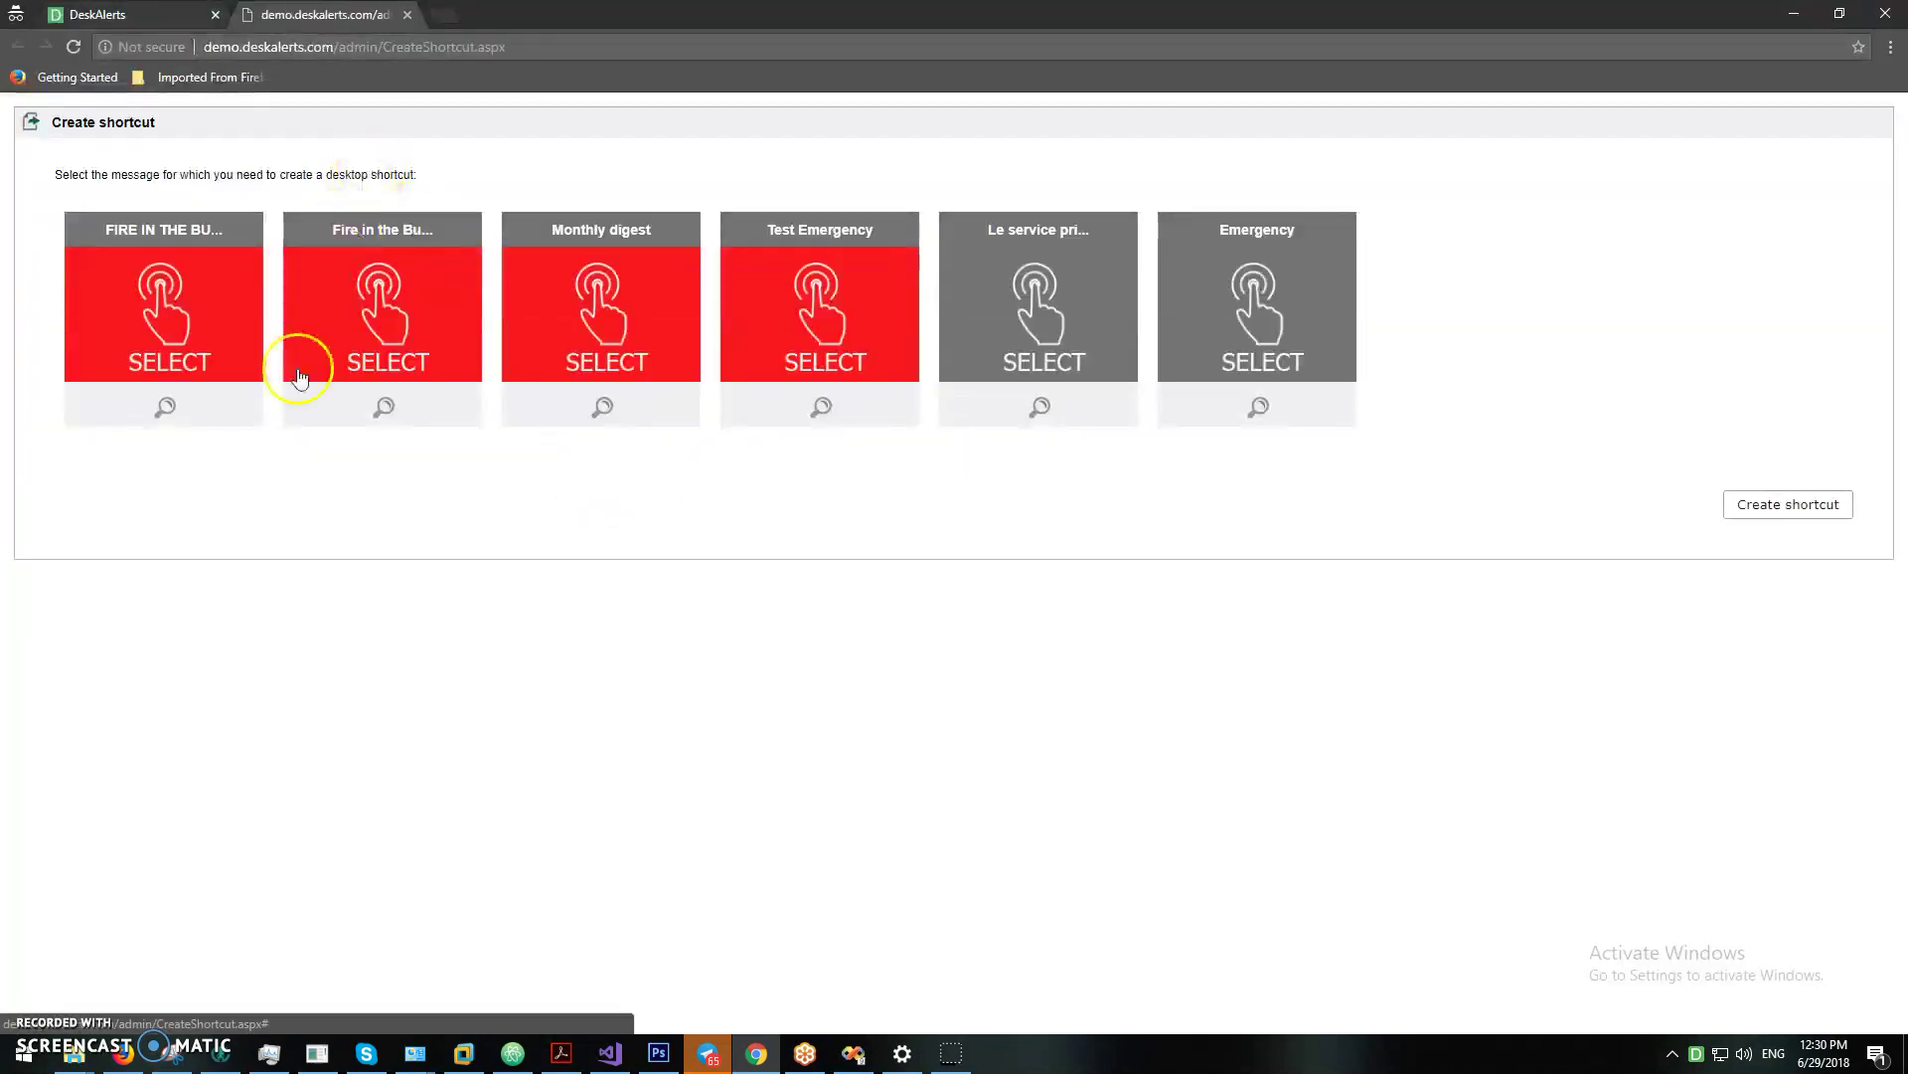
Step: Create a shortcut for the FIRE IN THE BUILDING message, then download DeskAlertsAPI.exe and the shortcut file
click(171, 284)
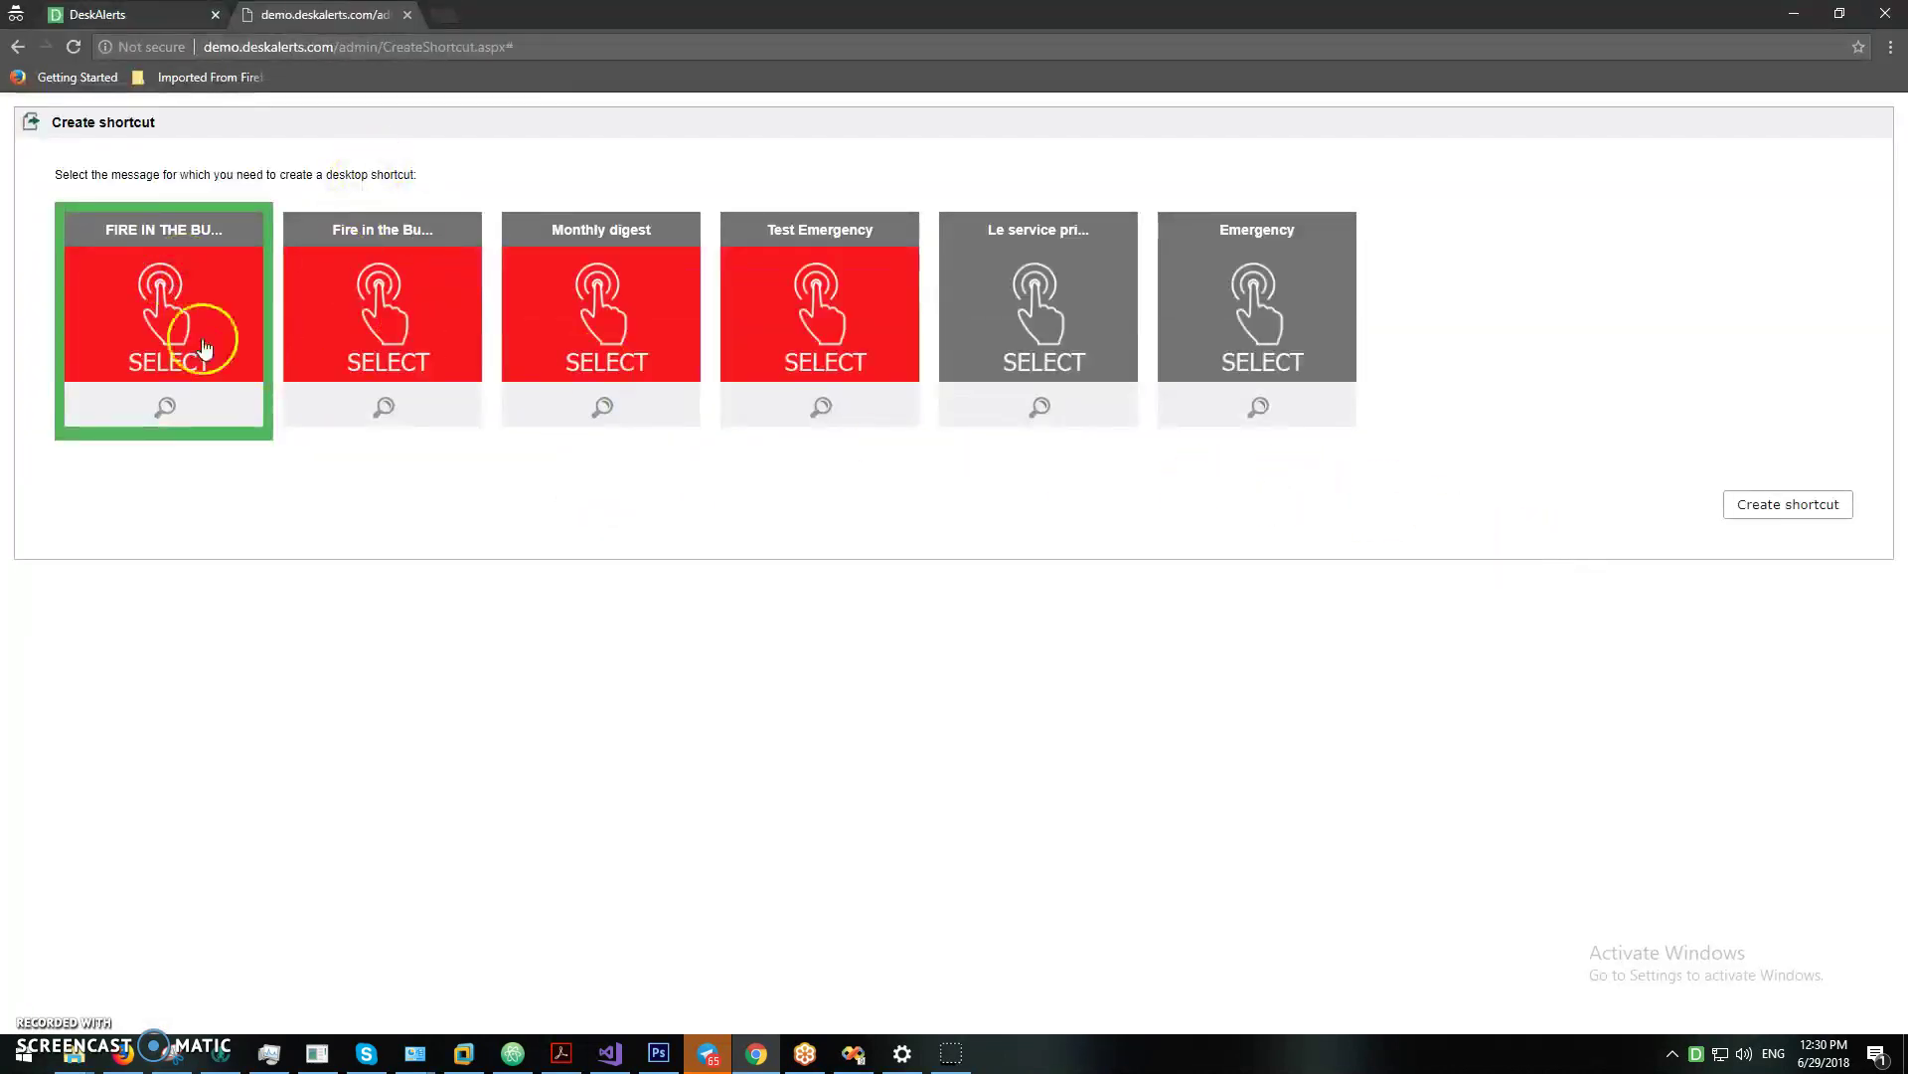
click(1786, 508)
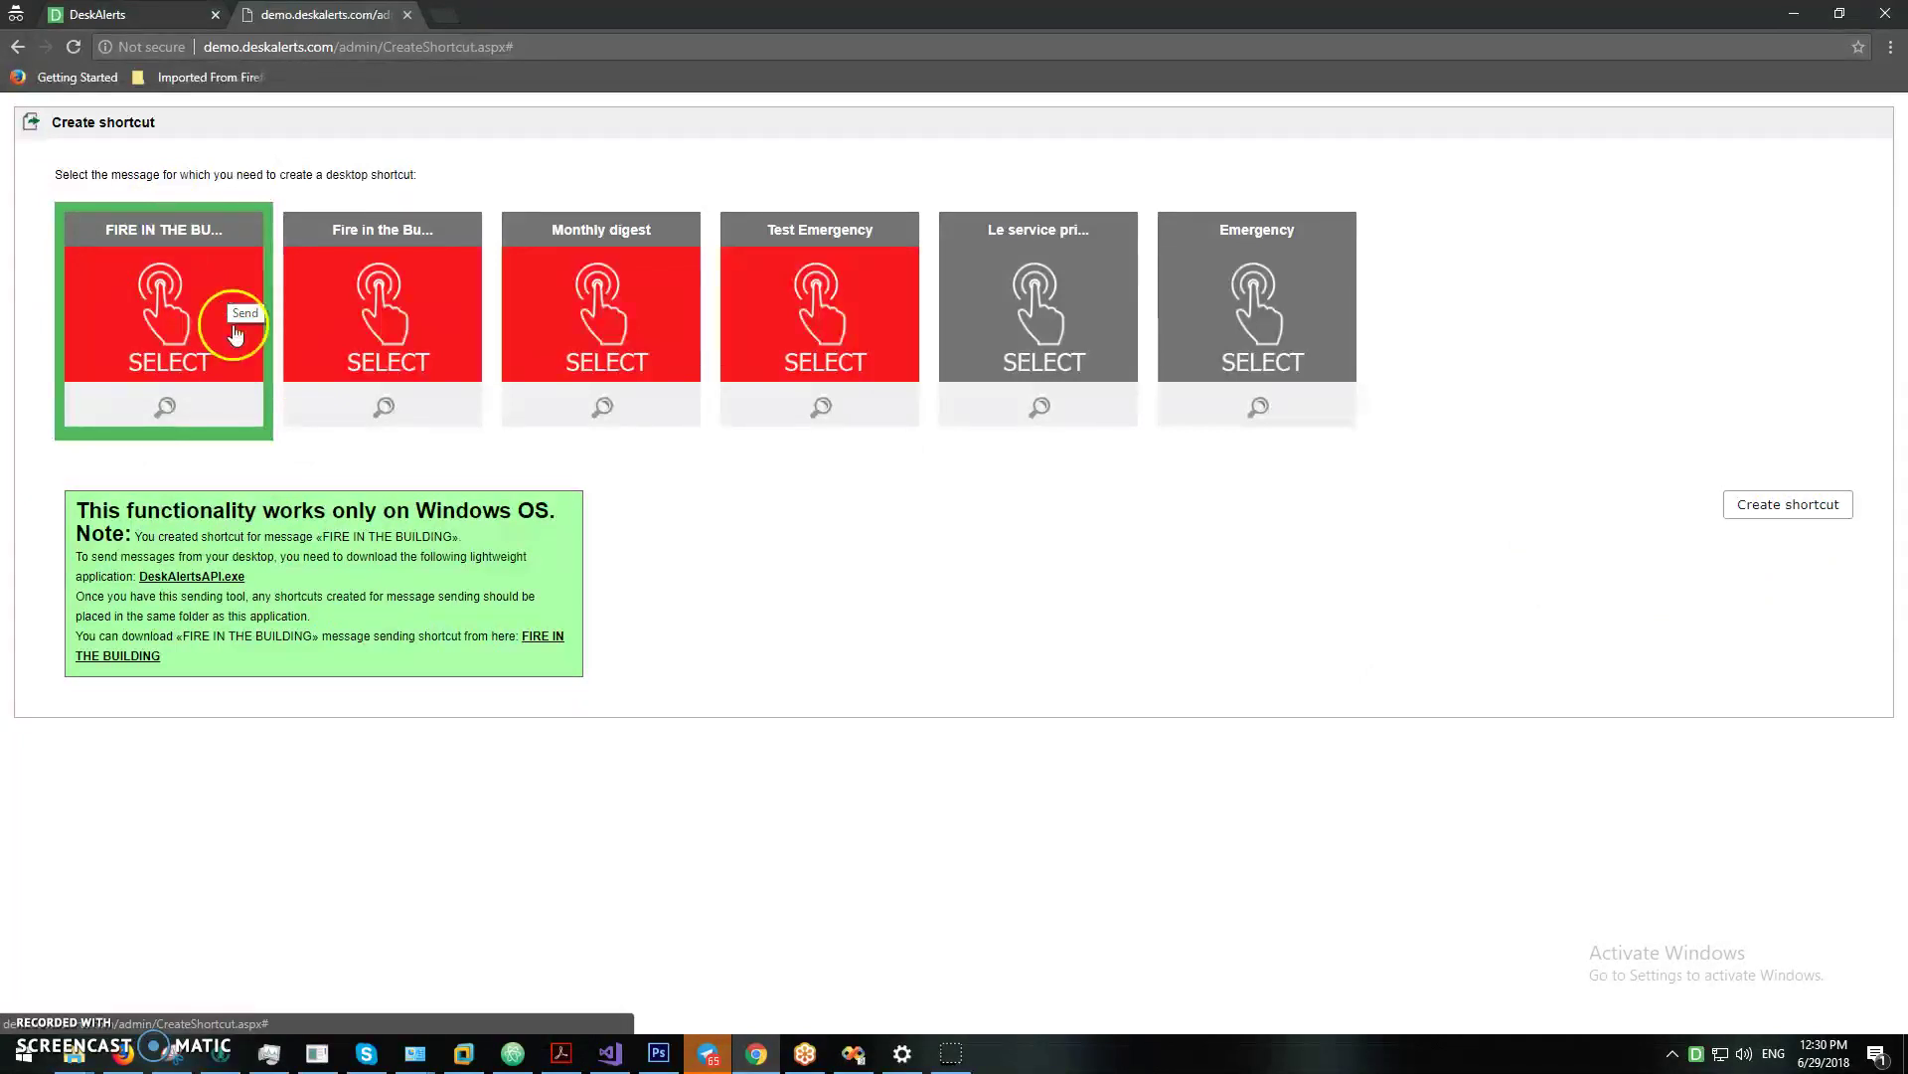
click(335, 614)
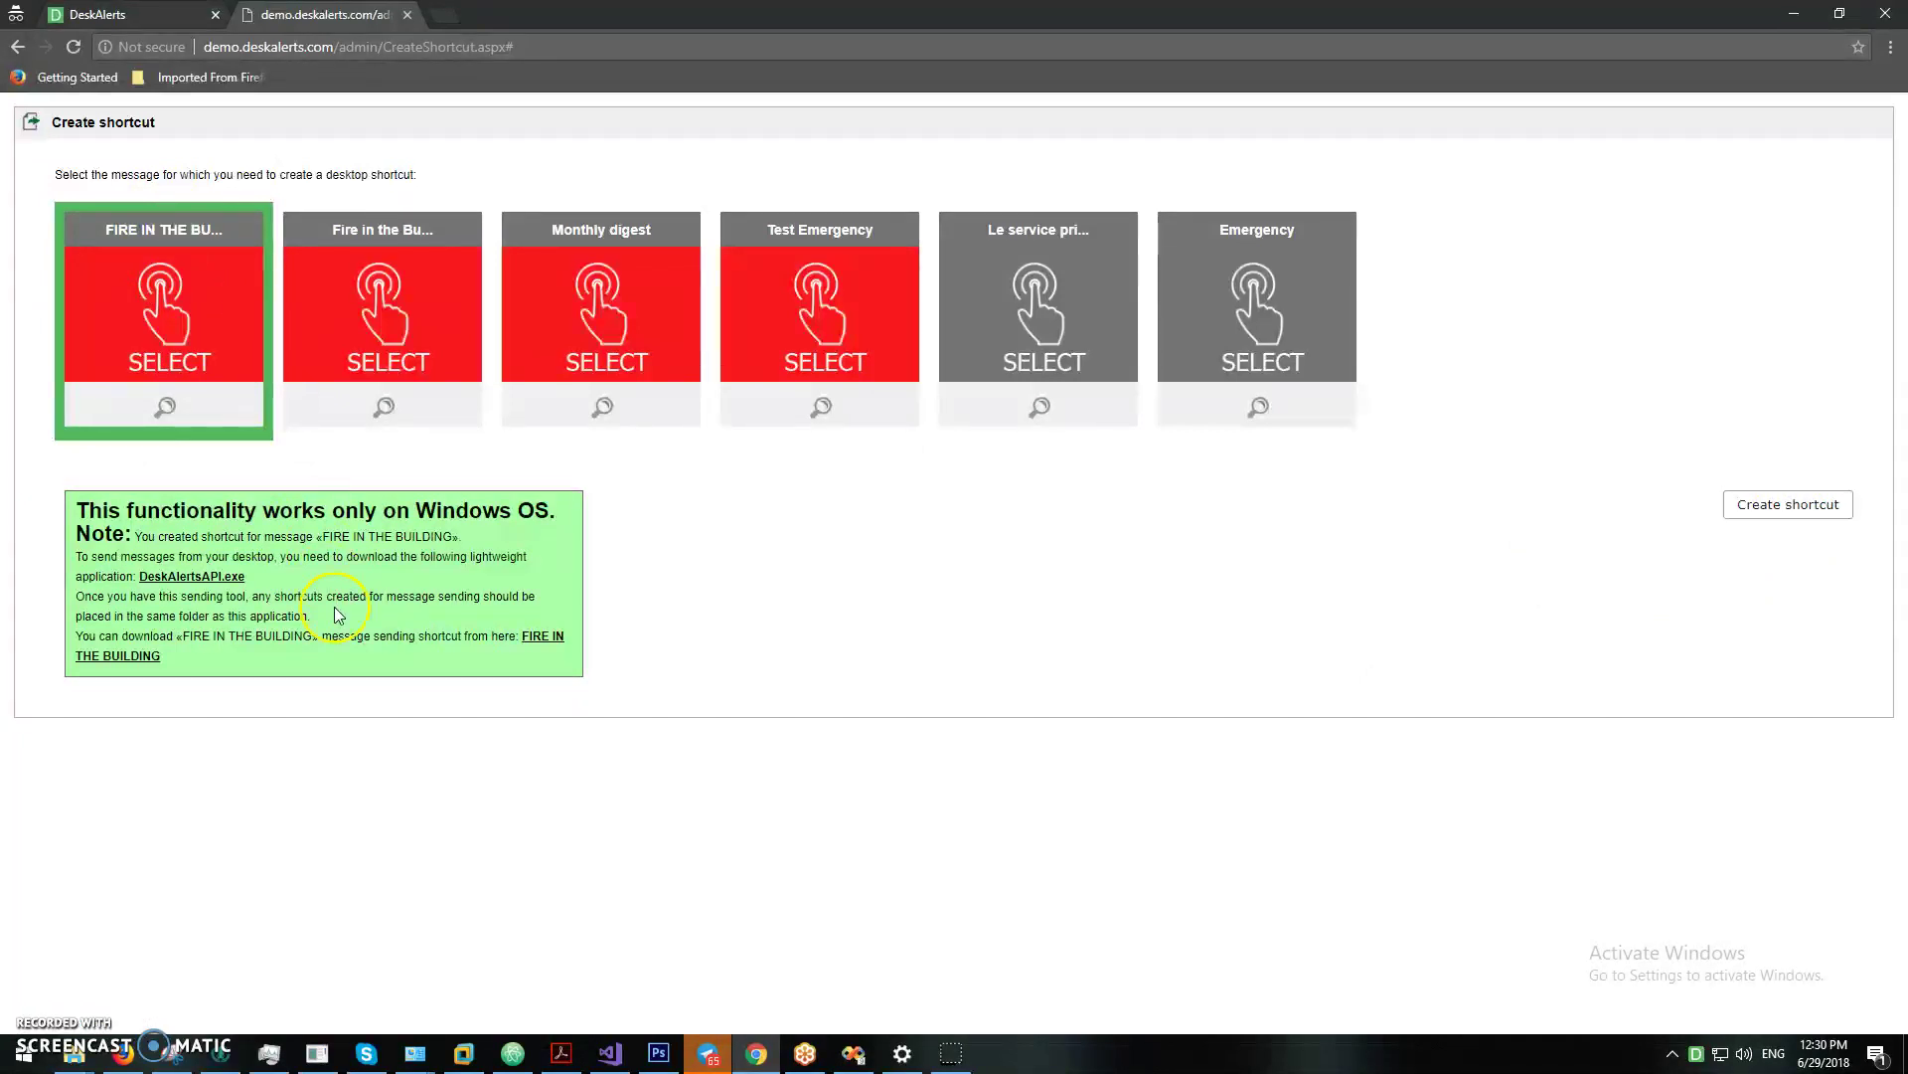
click(211, 576)
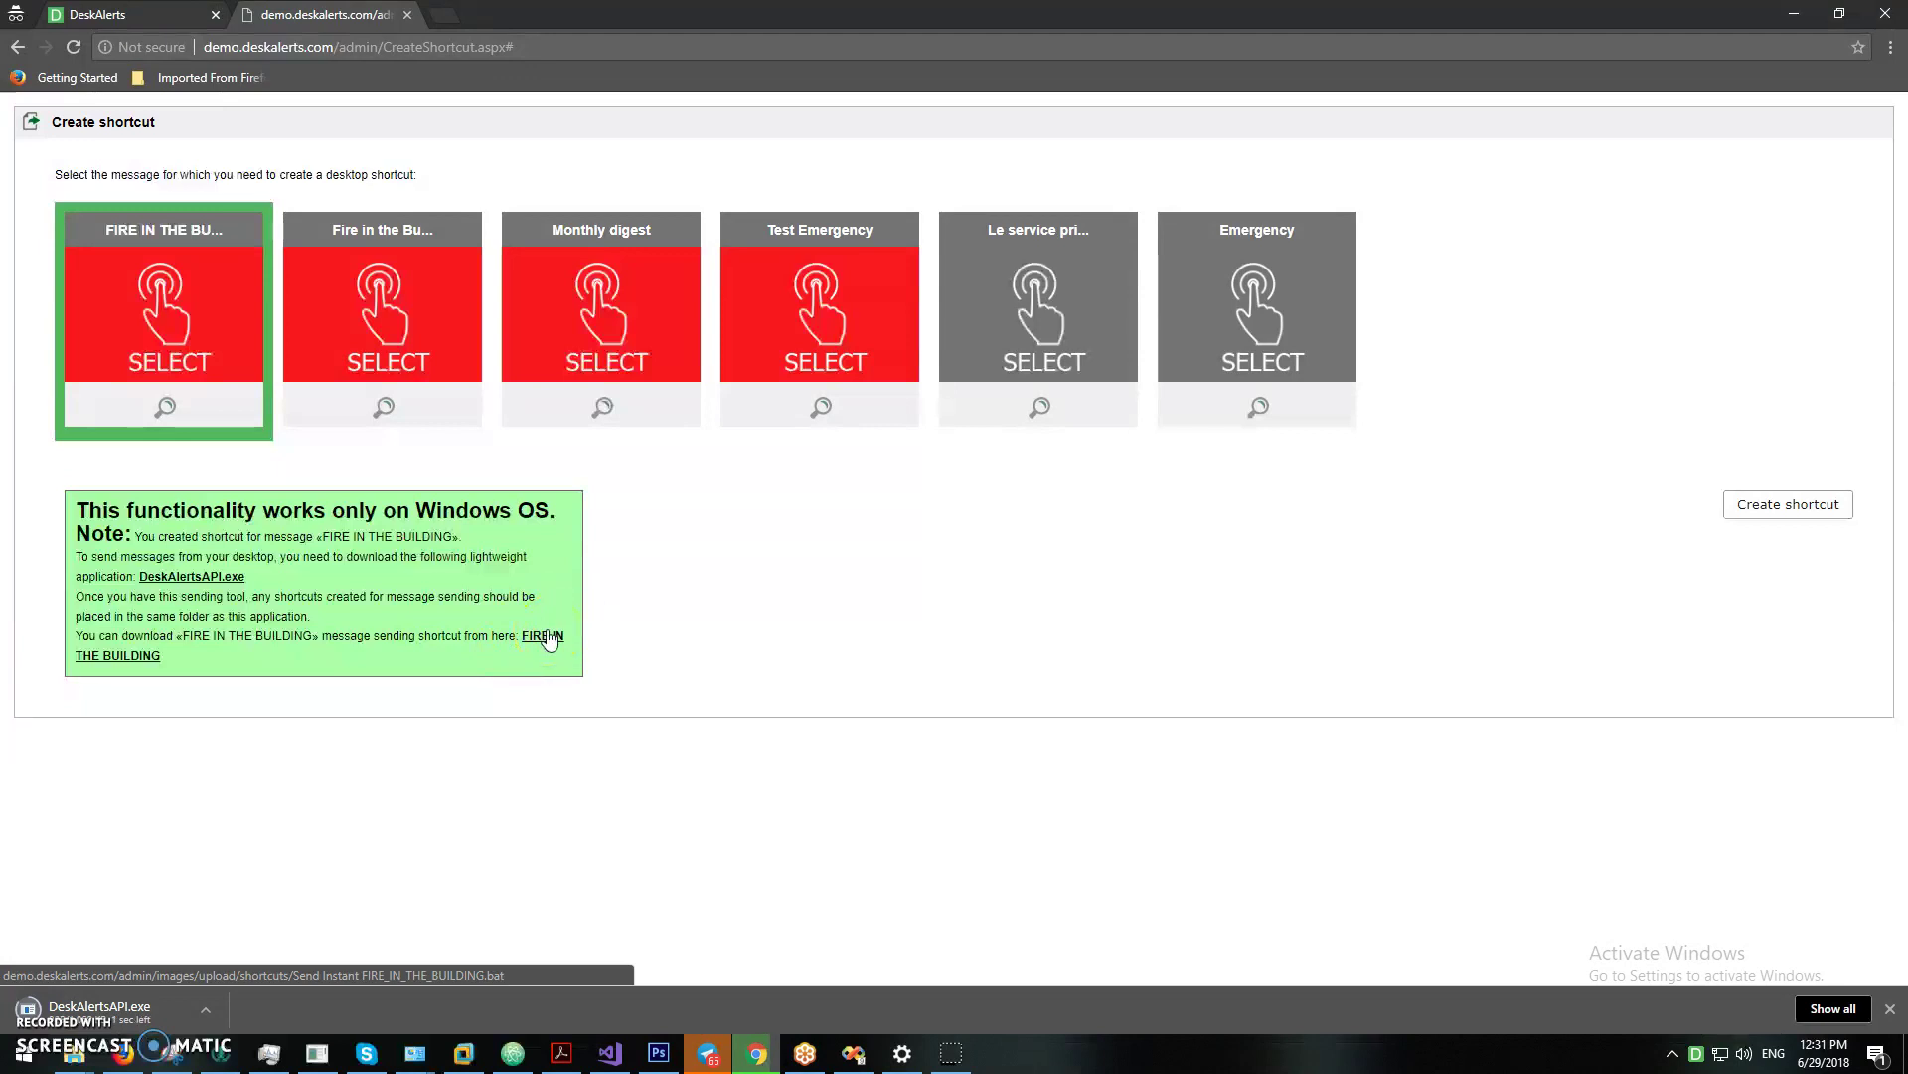
click(550, 640)
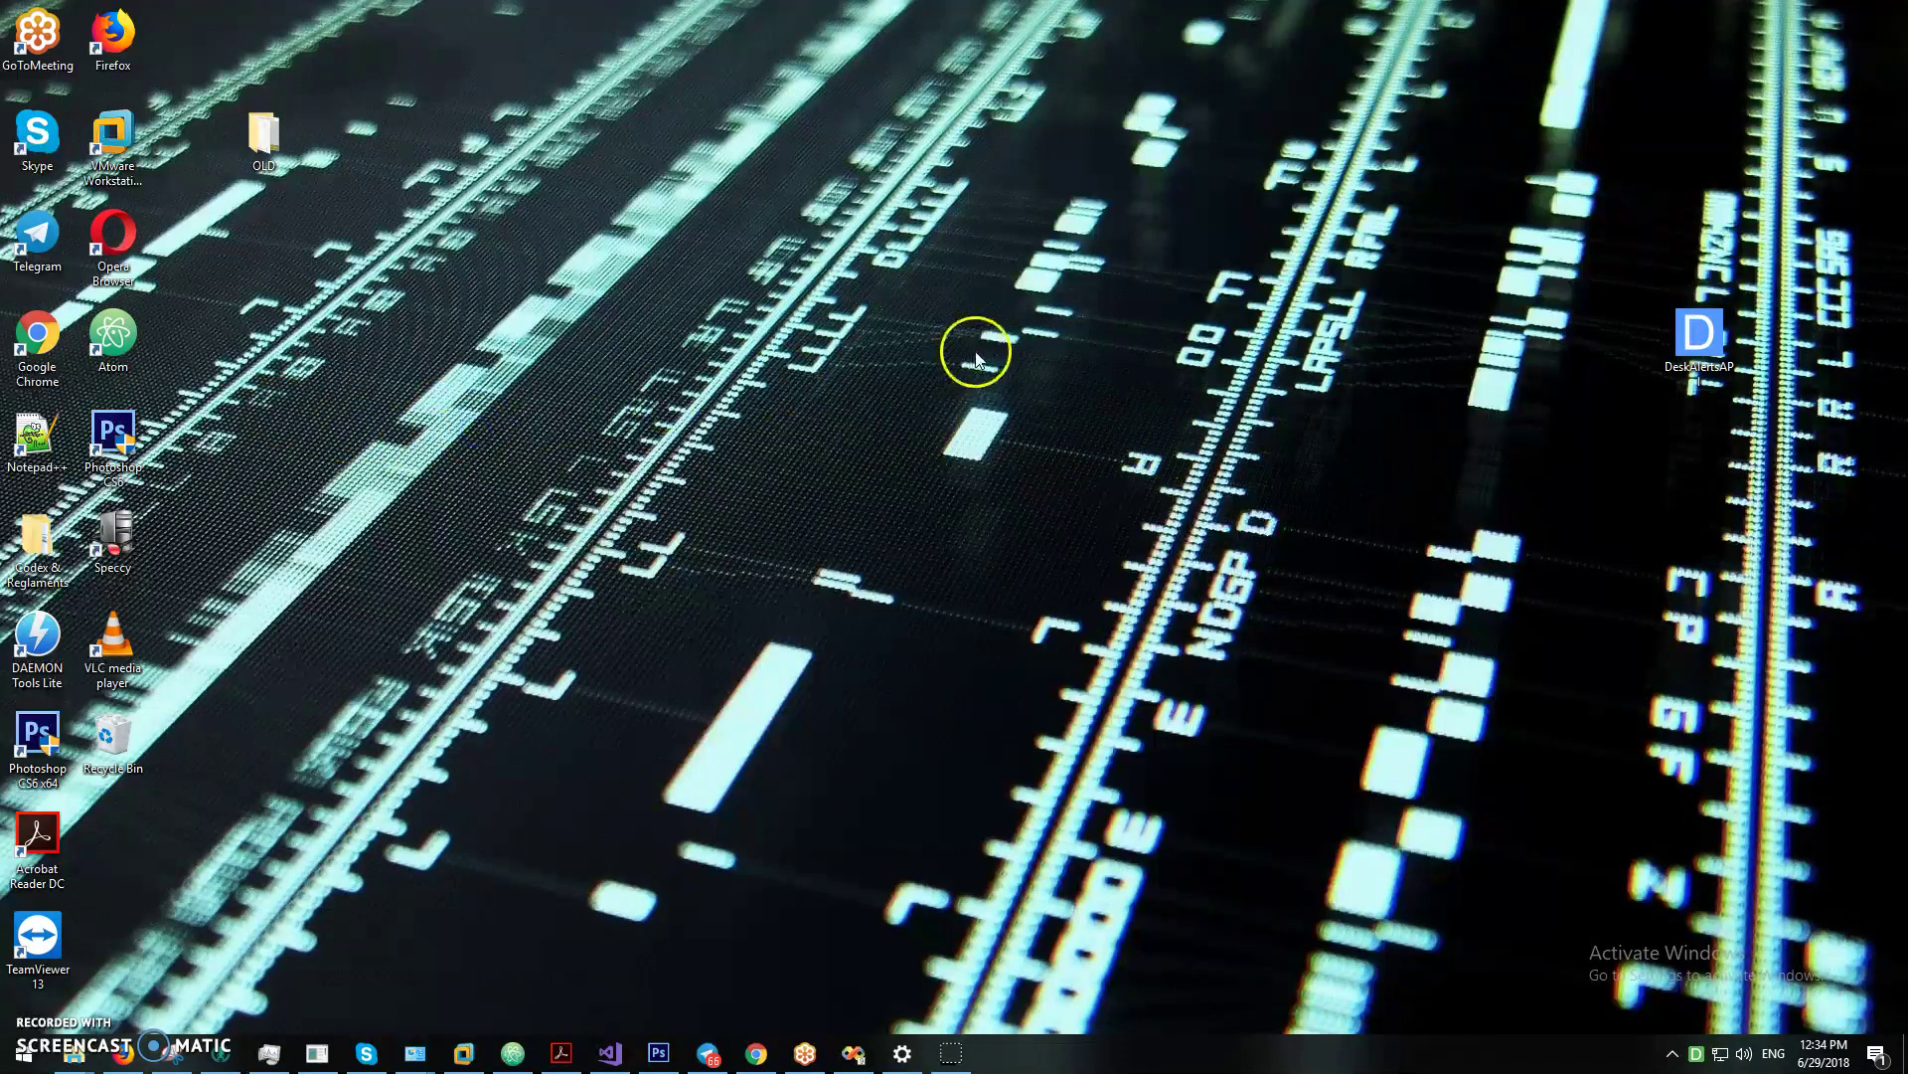
Step: Place the DeskAlertsAPI icon on the desktop and paste the fire alert shortcut beside it
drag(1698, 338, 527, 448)
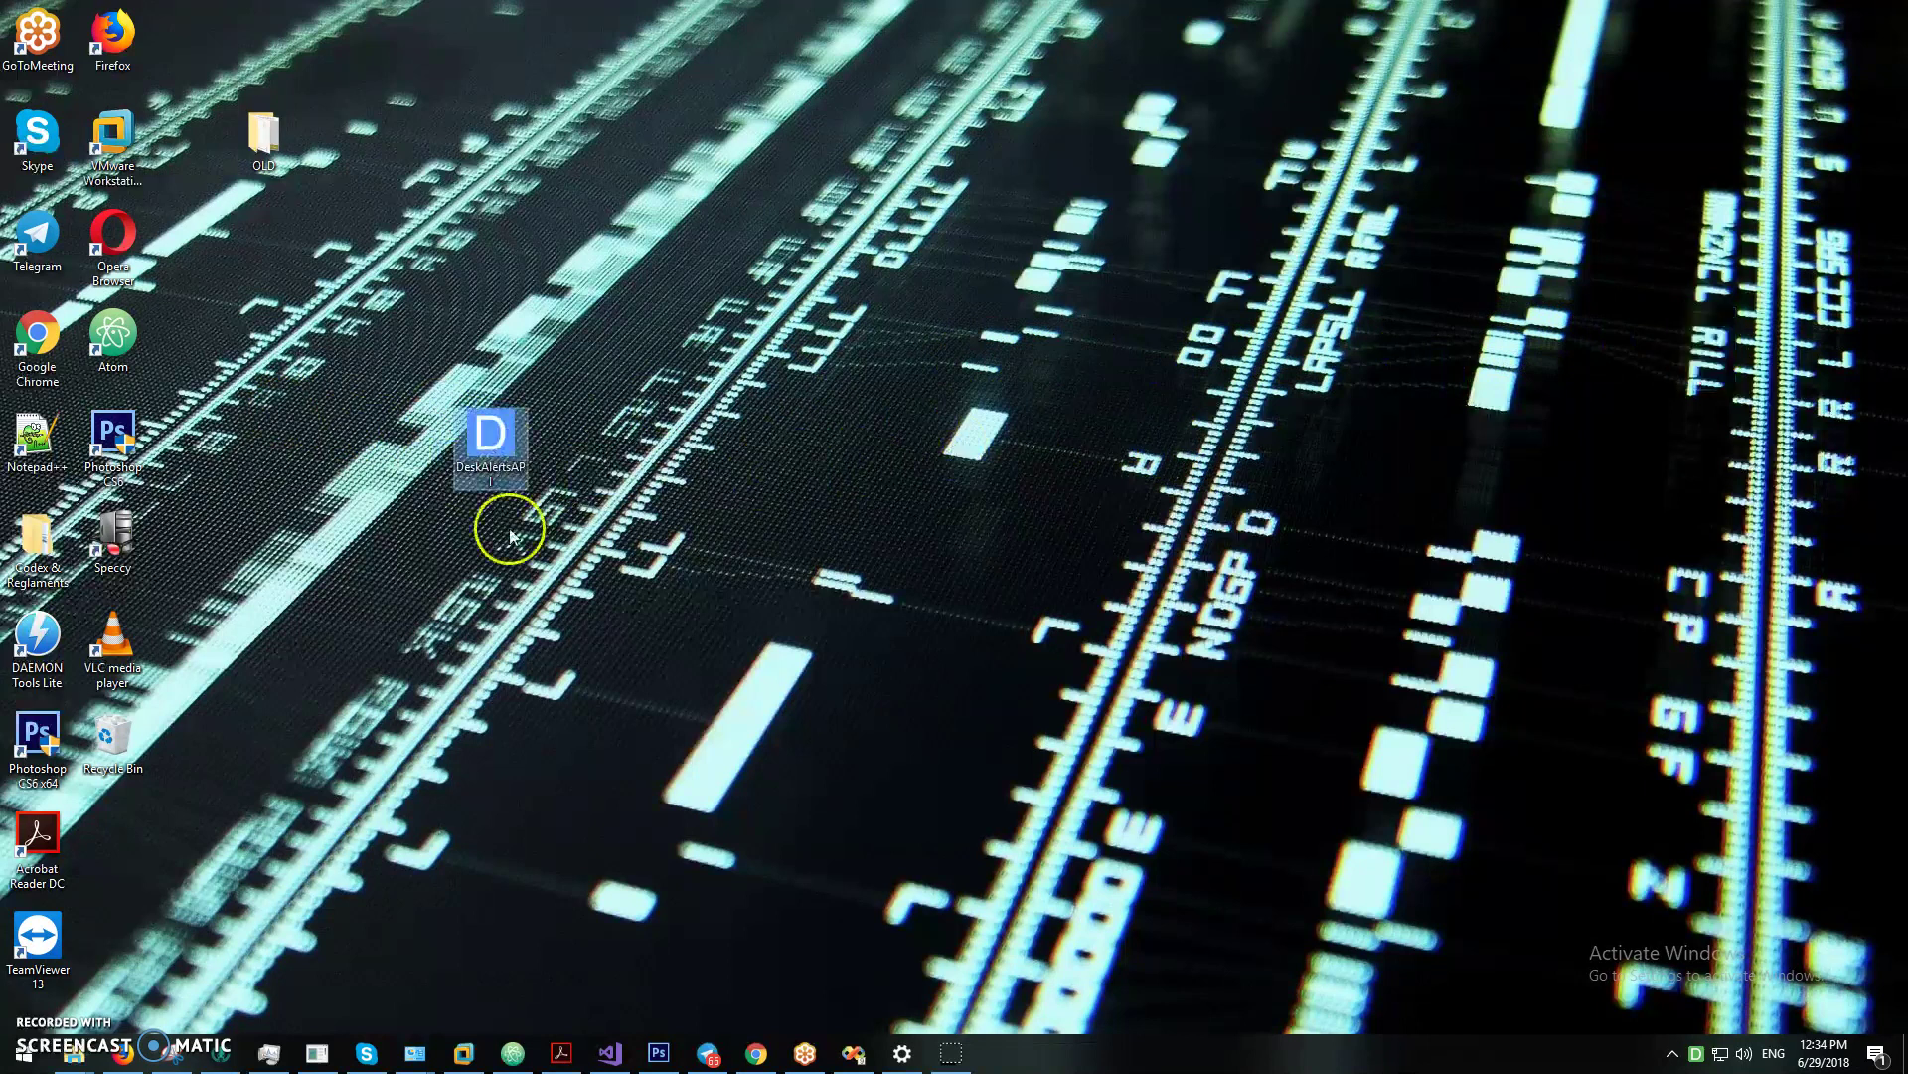
right_click(663, 714)
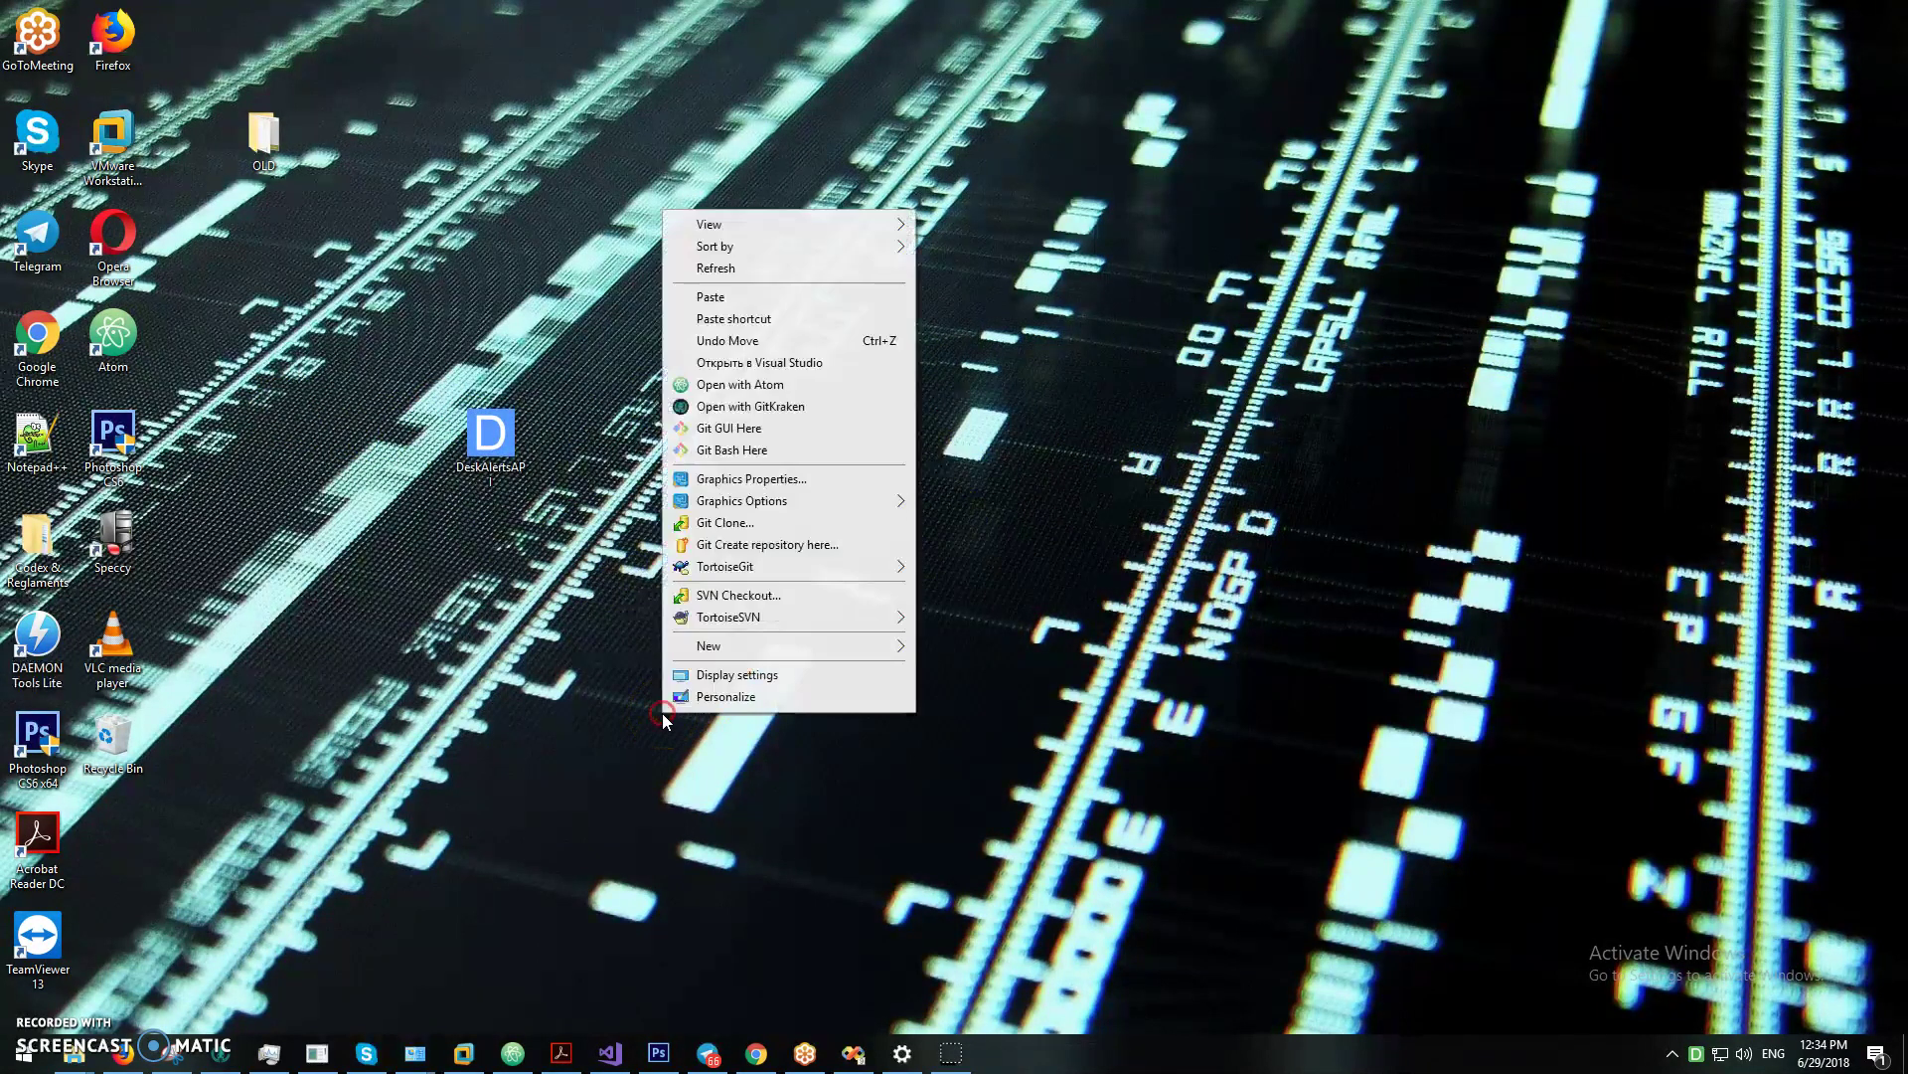
click(726, 319)
drag(651, 655, 595, 467)
click(763, 470)
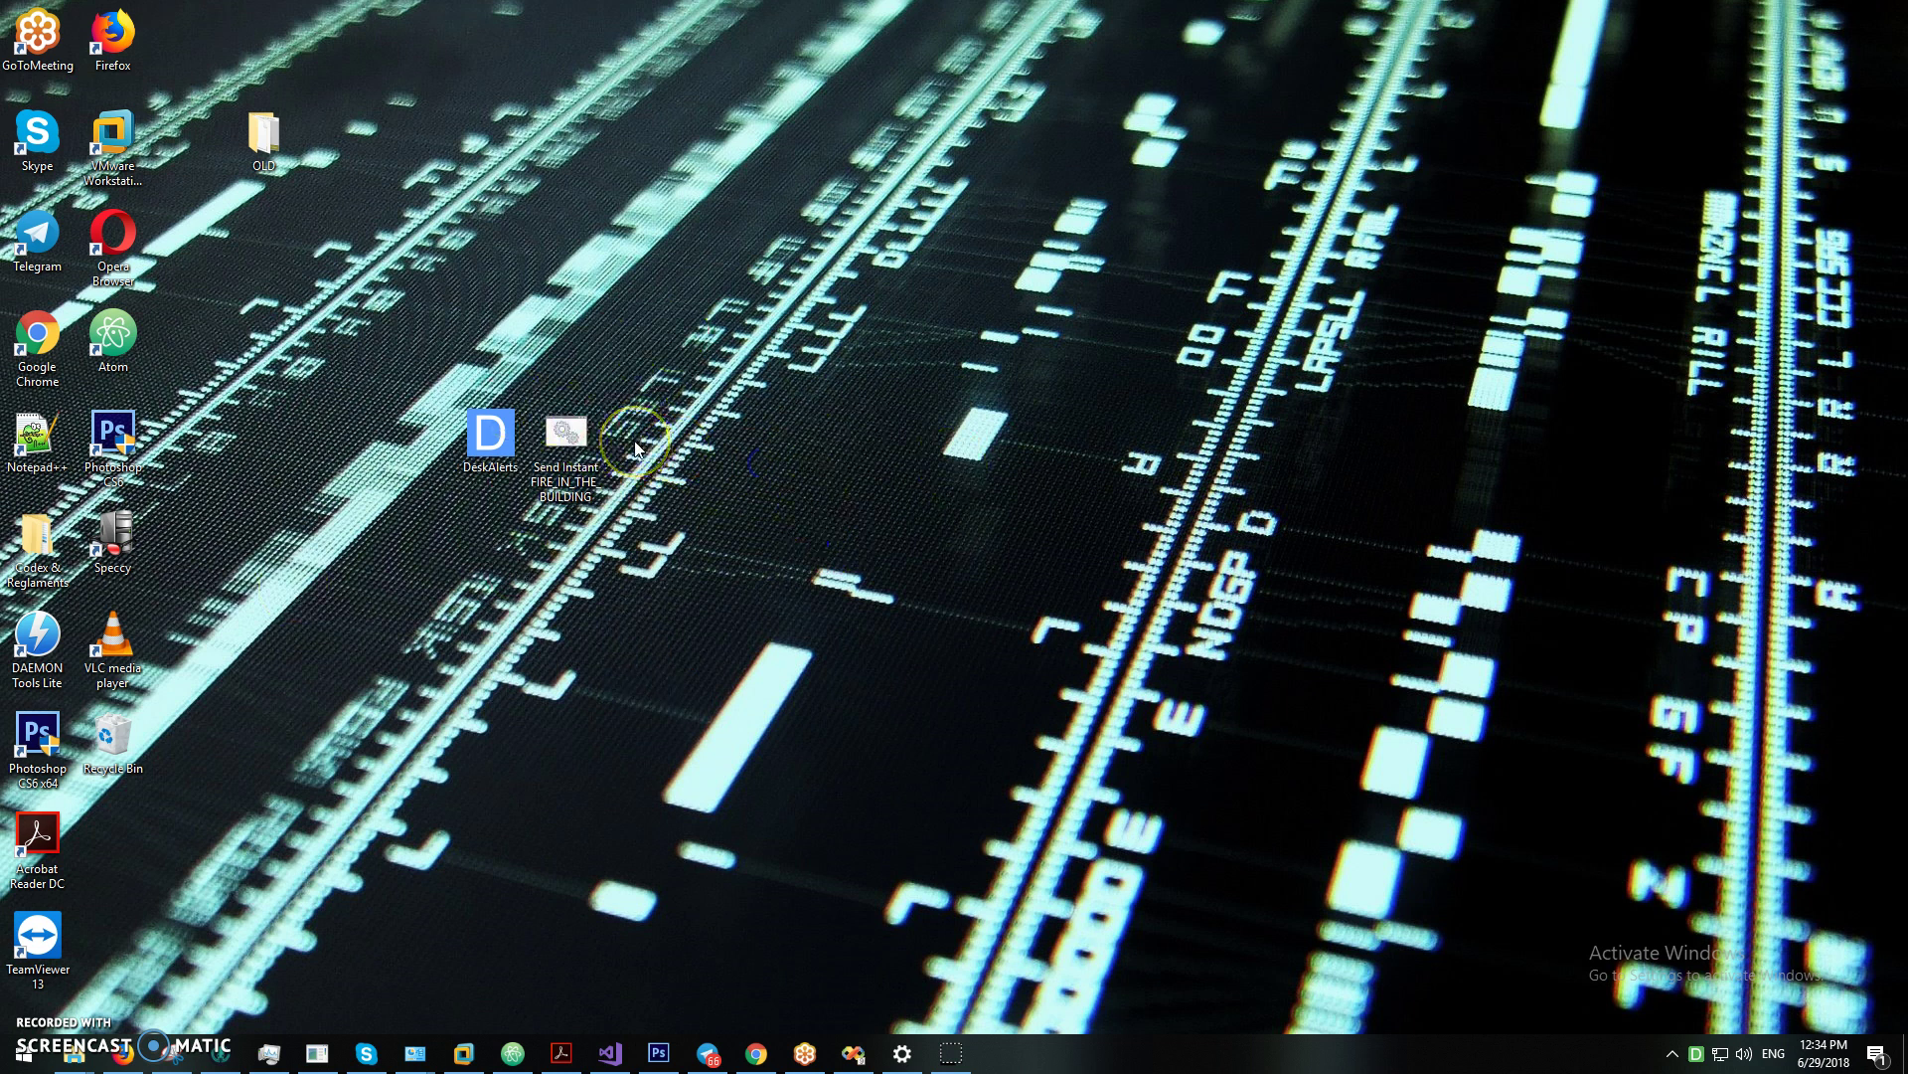
Step: Run the Send Instant FIRE_IN_THE_BUILDING shortcut, allowing it through SmartScreen with Run anyway
double_click(540, 455)
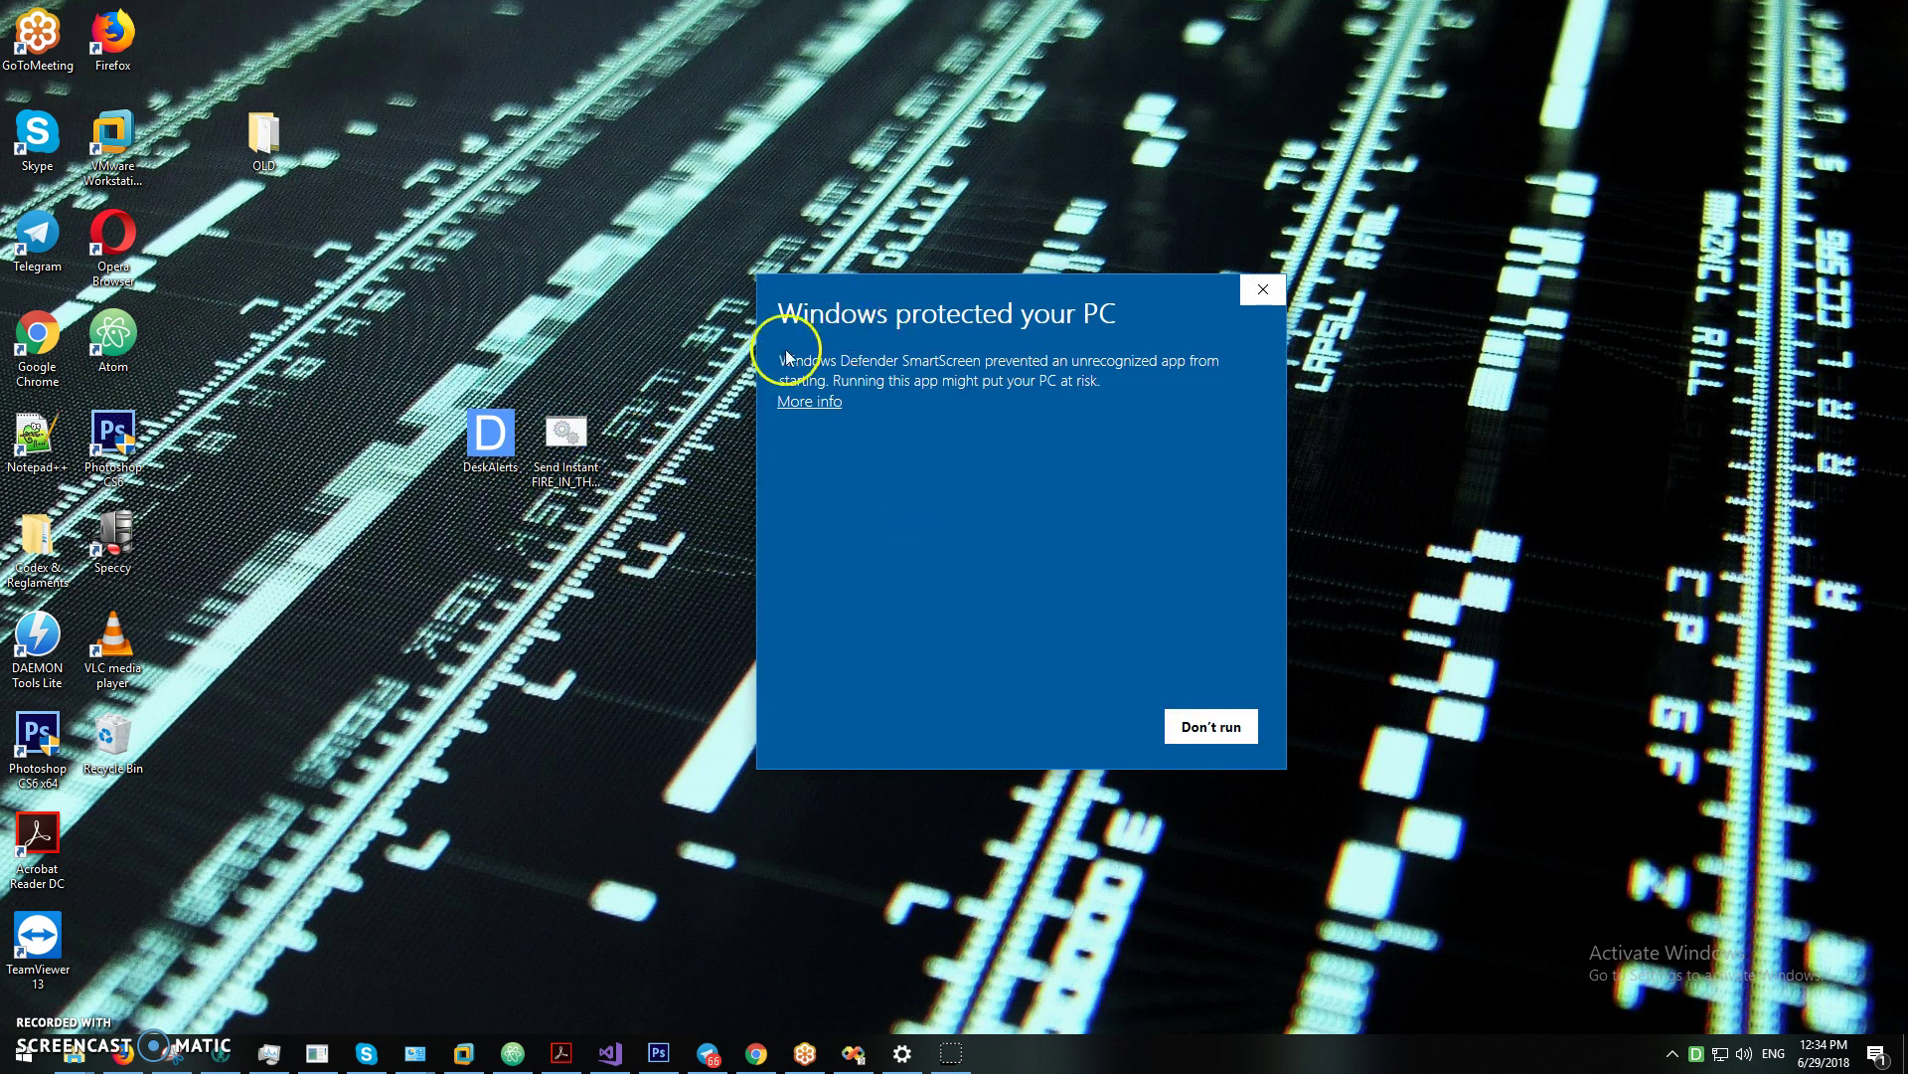
click(809, 402)
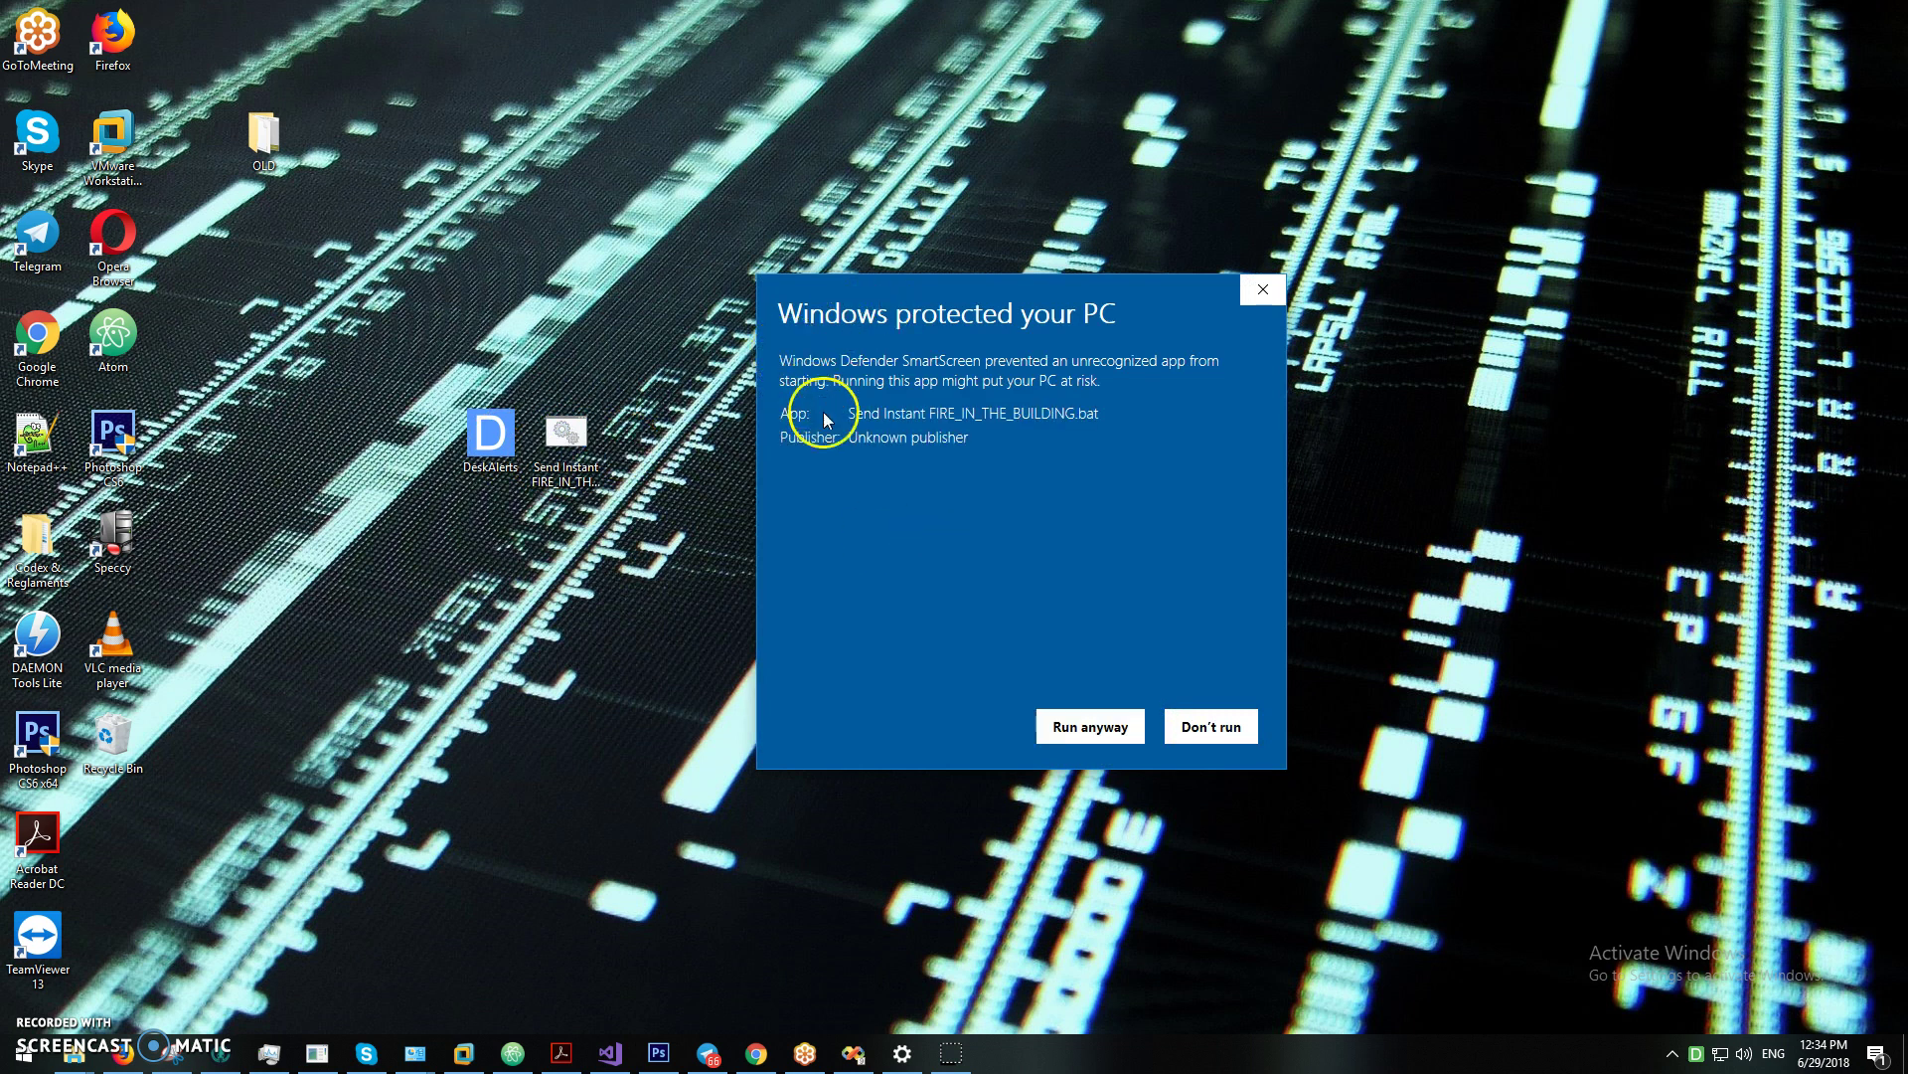
click(1094, 730)
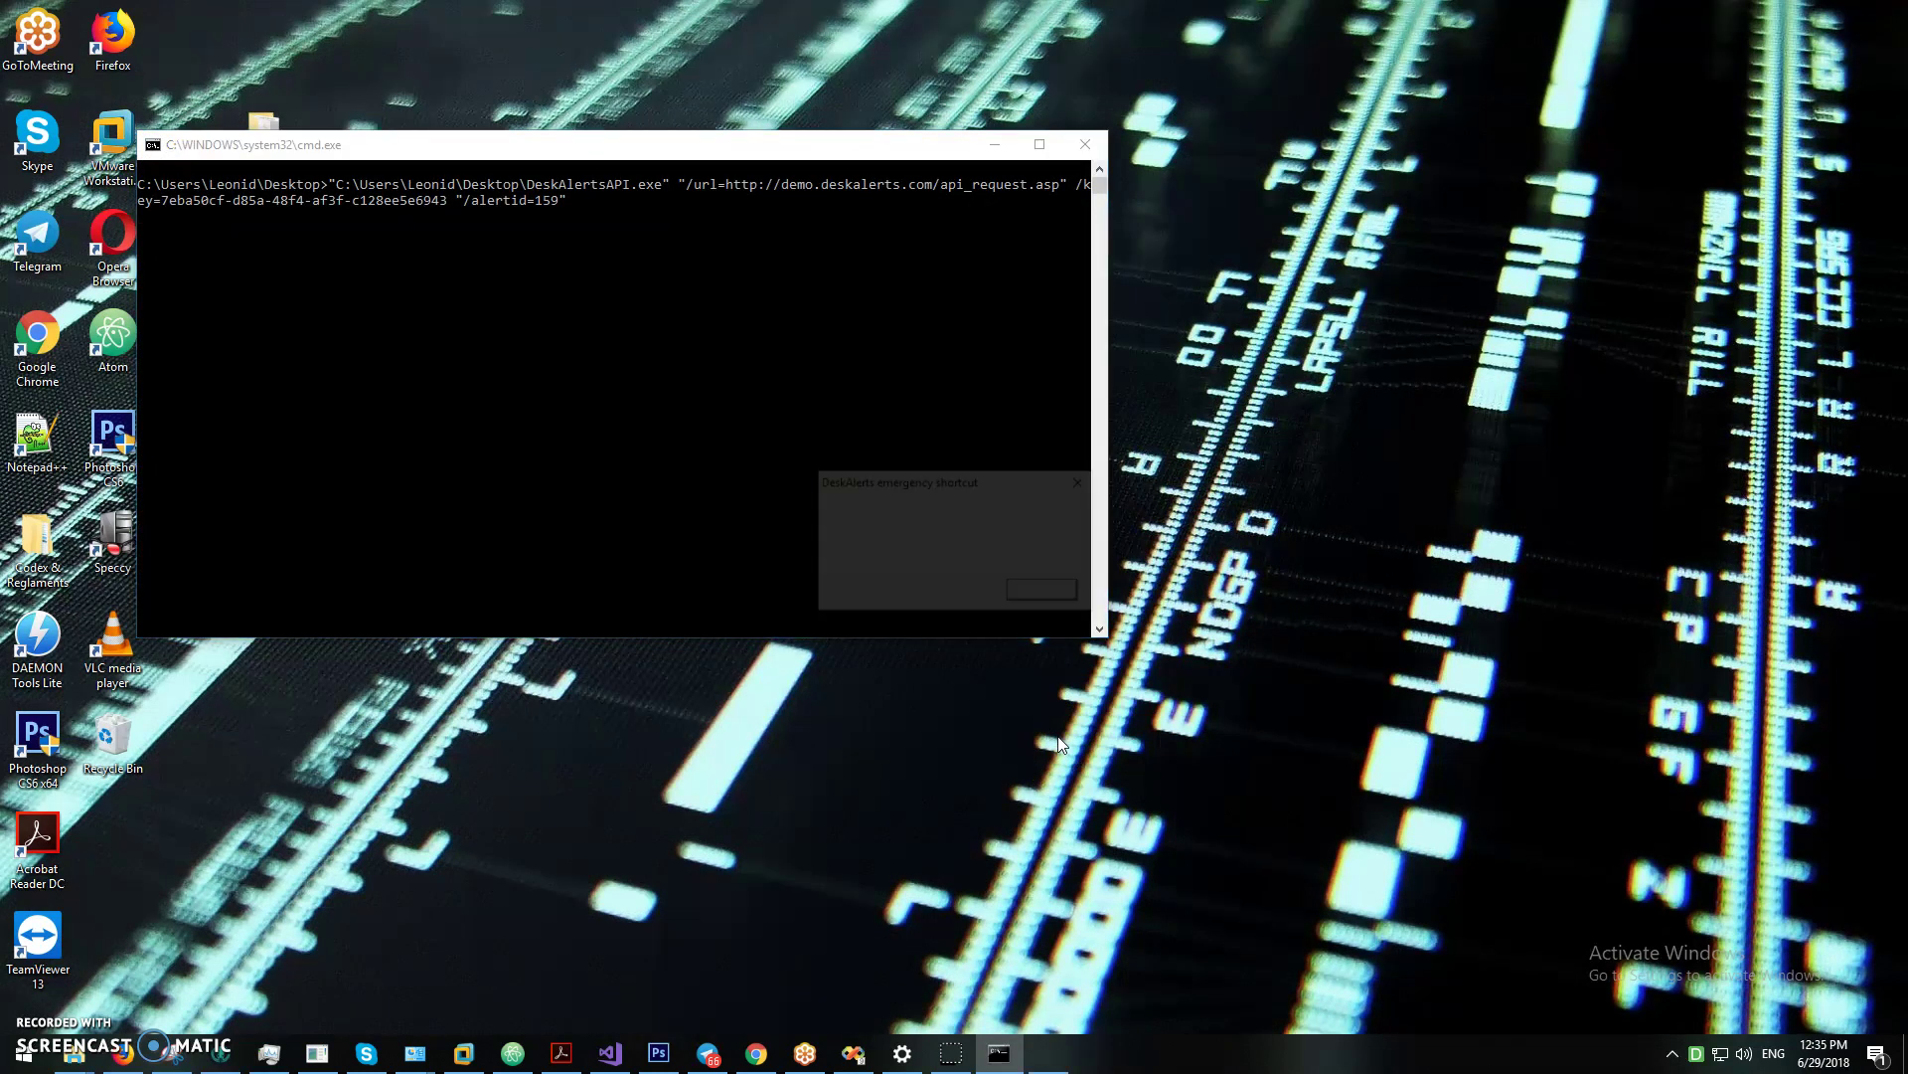
Step: Confirm the alert-sent dialog, then move the FIRE IN THE BUILDING popup to centre and close it
click(1032, 594)
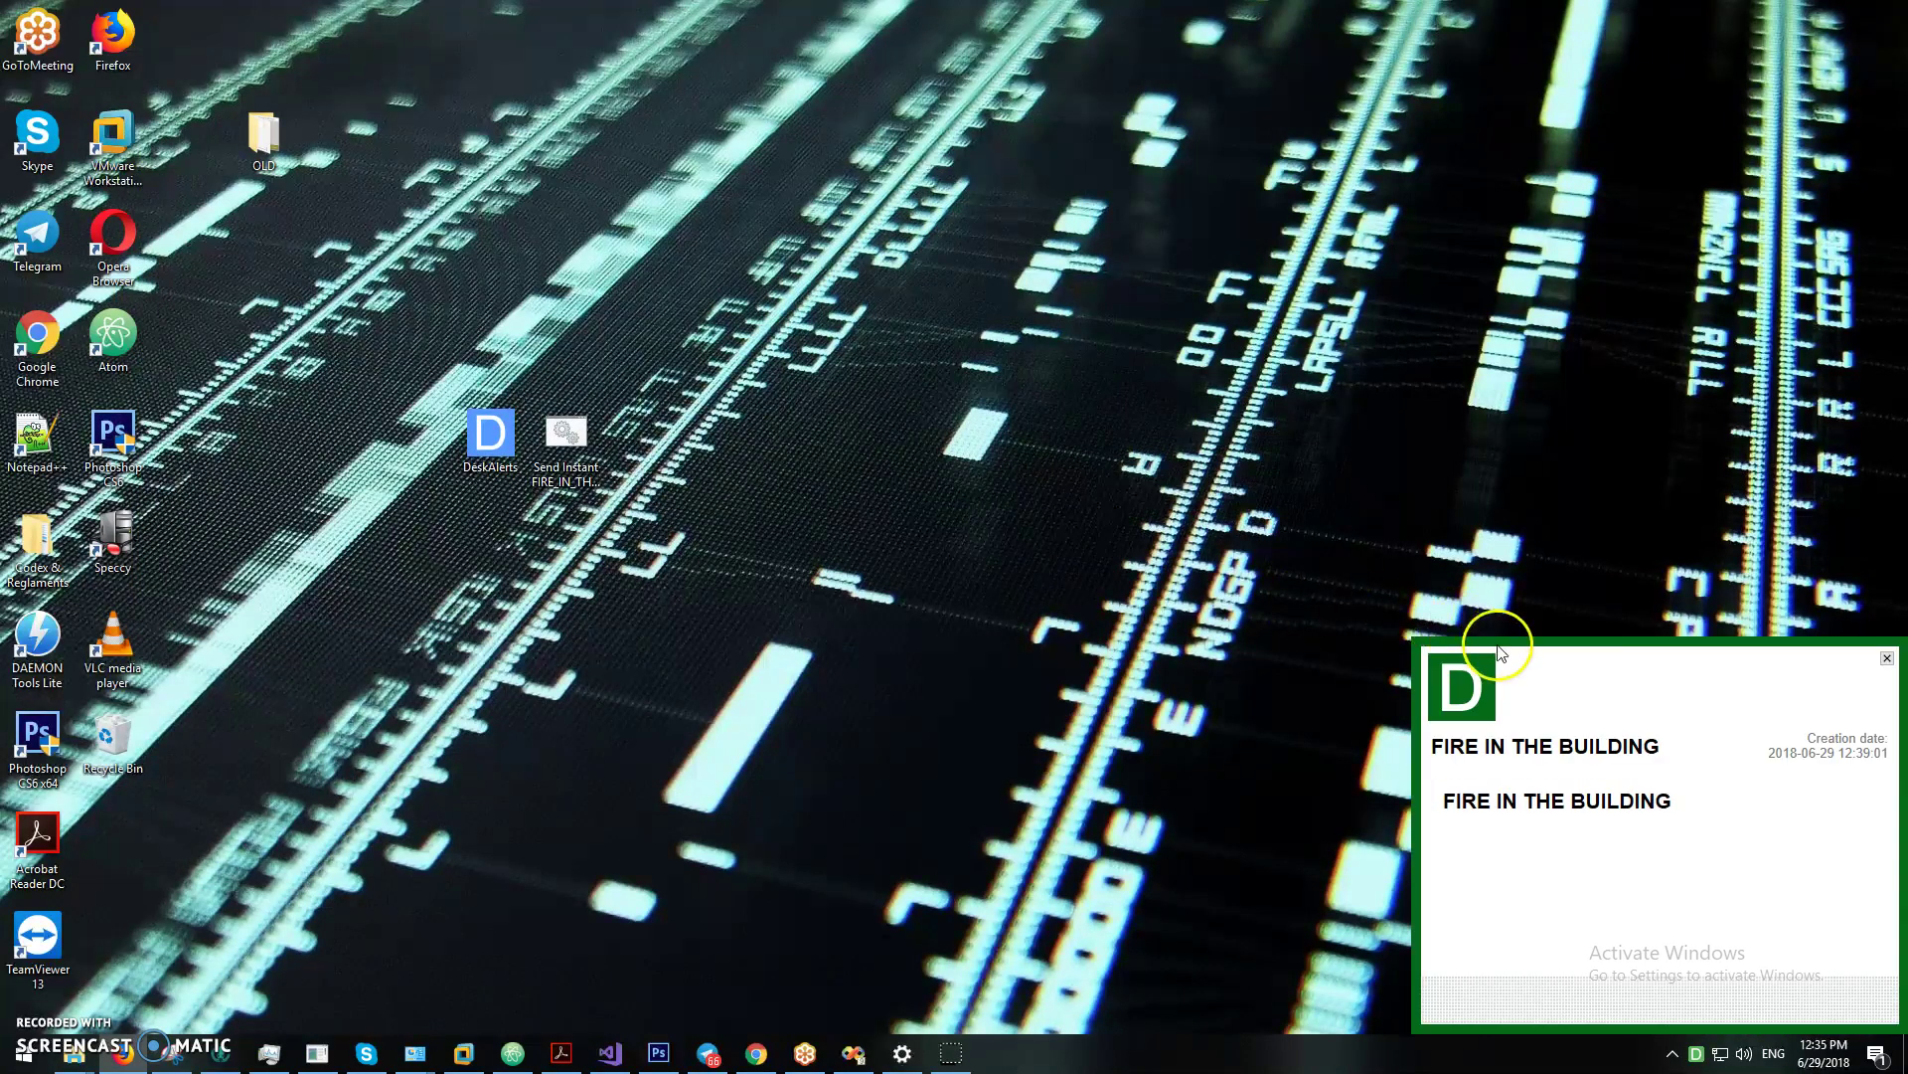
drag(1500, 665, 387, 551)
click(1217, 326)
click(481, 593)
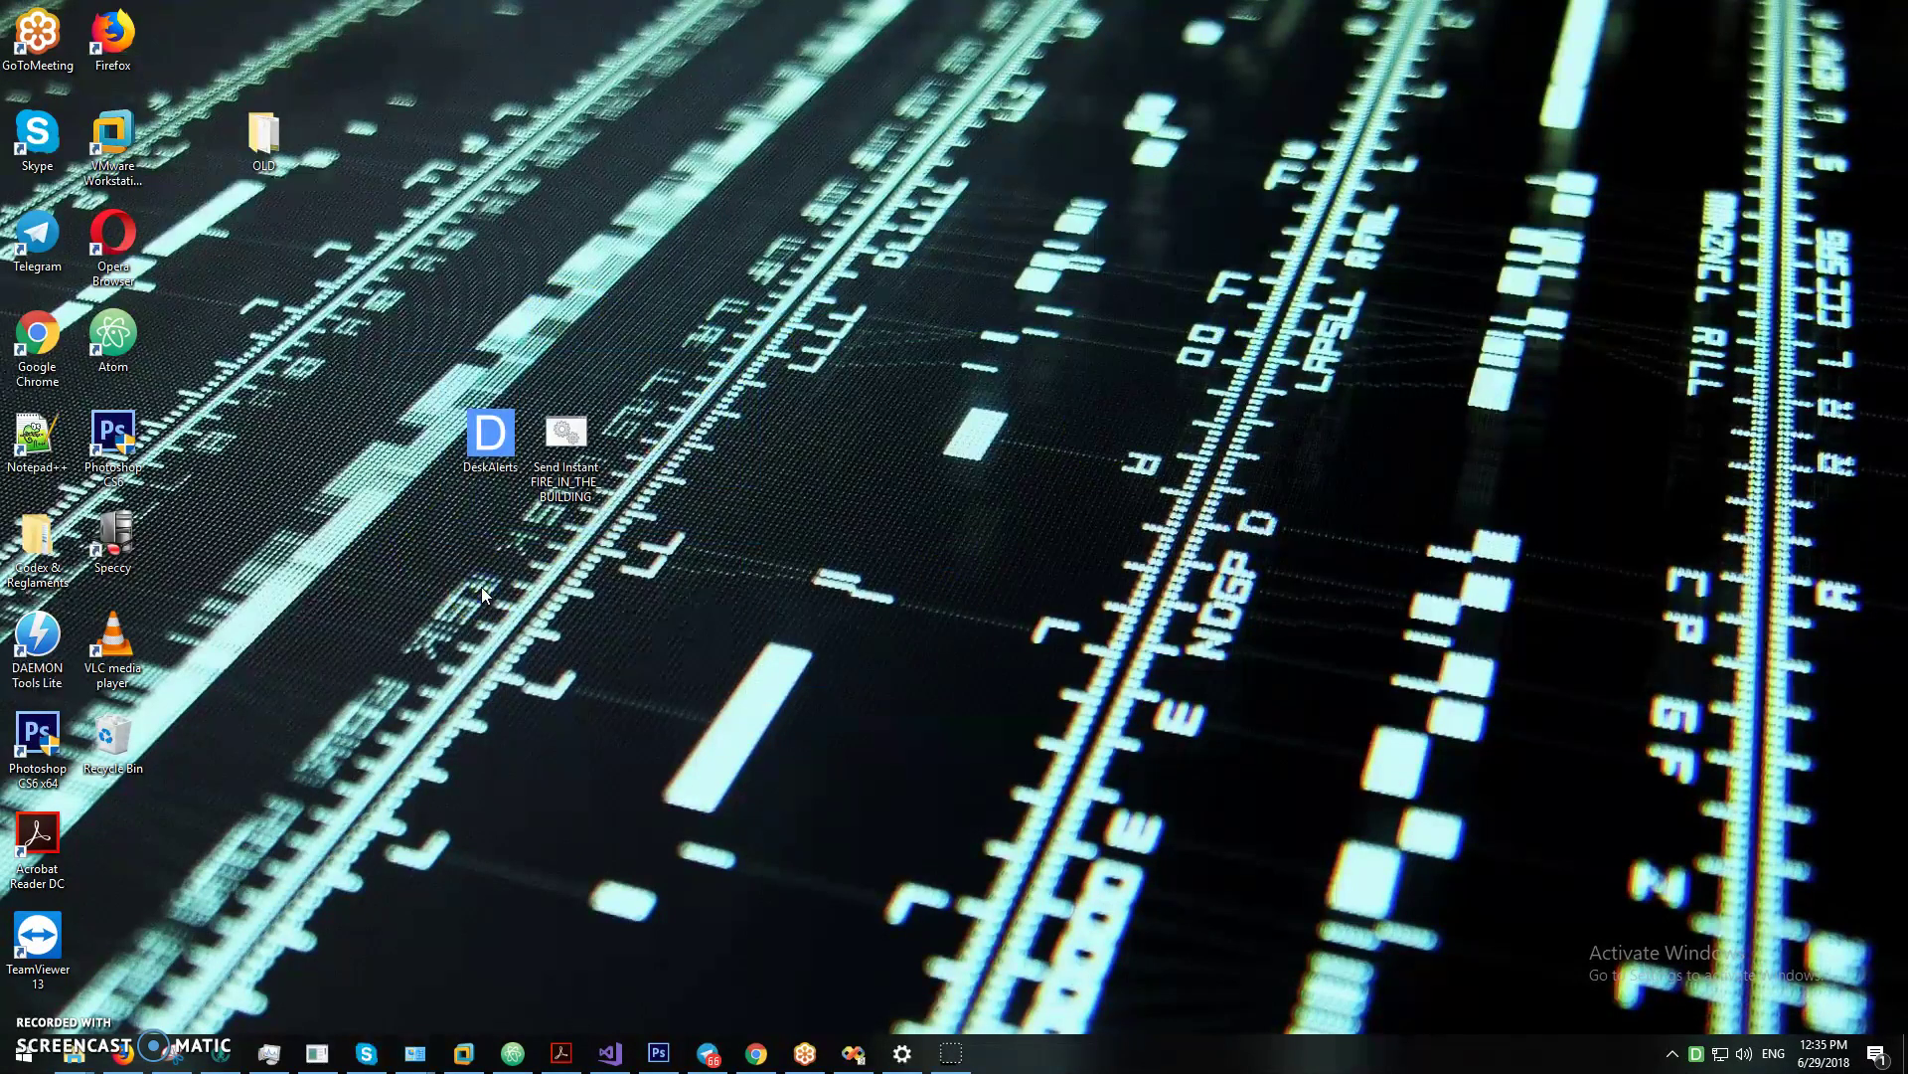